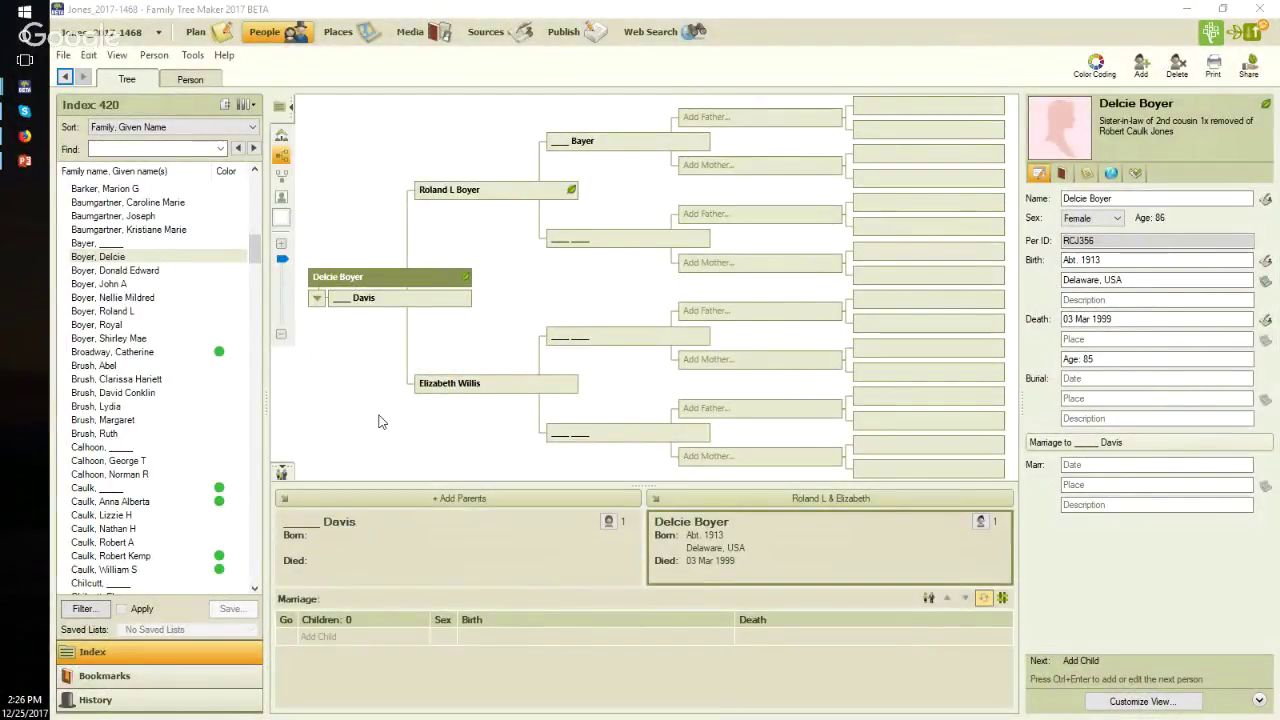
Open the selected woman's U.S., Find A Grave Index hint and examine how its birth, death and burial places name the country.
click(467, 280)
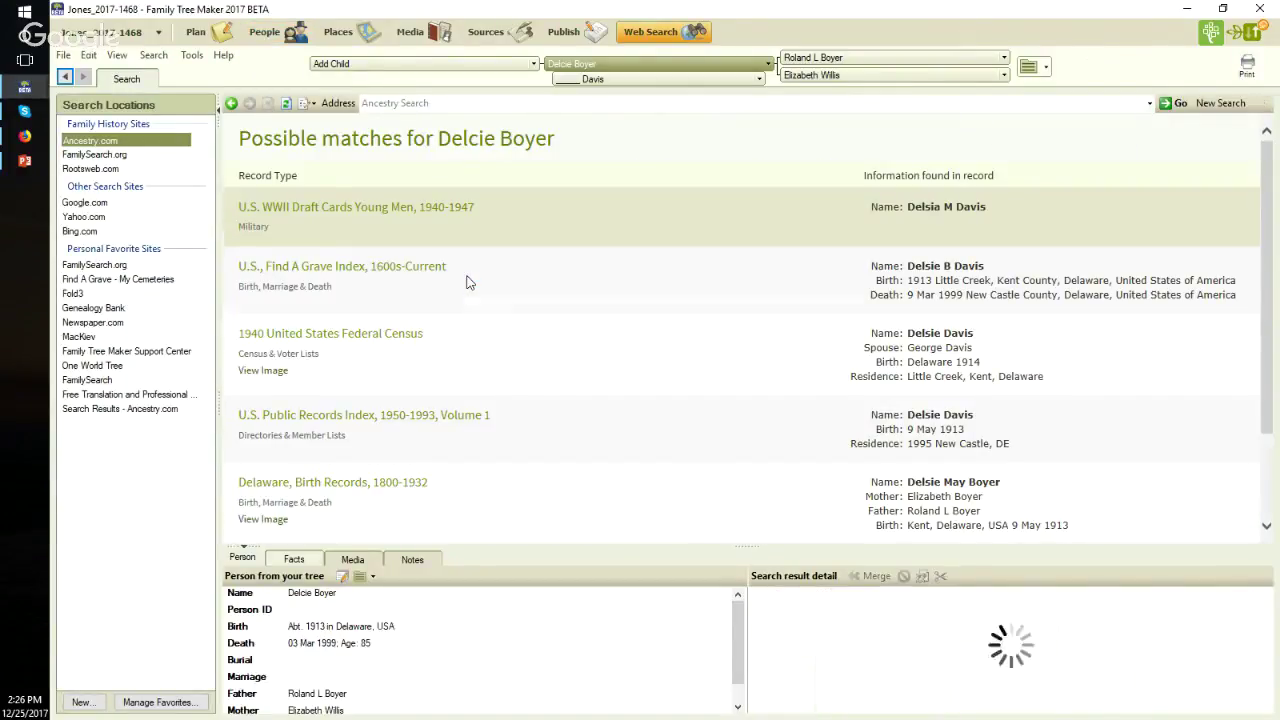
click(410, 272)
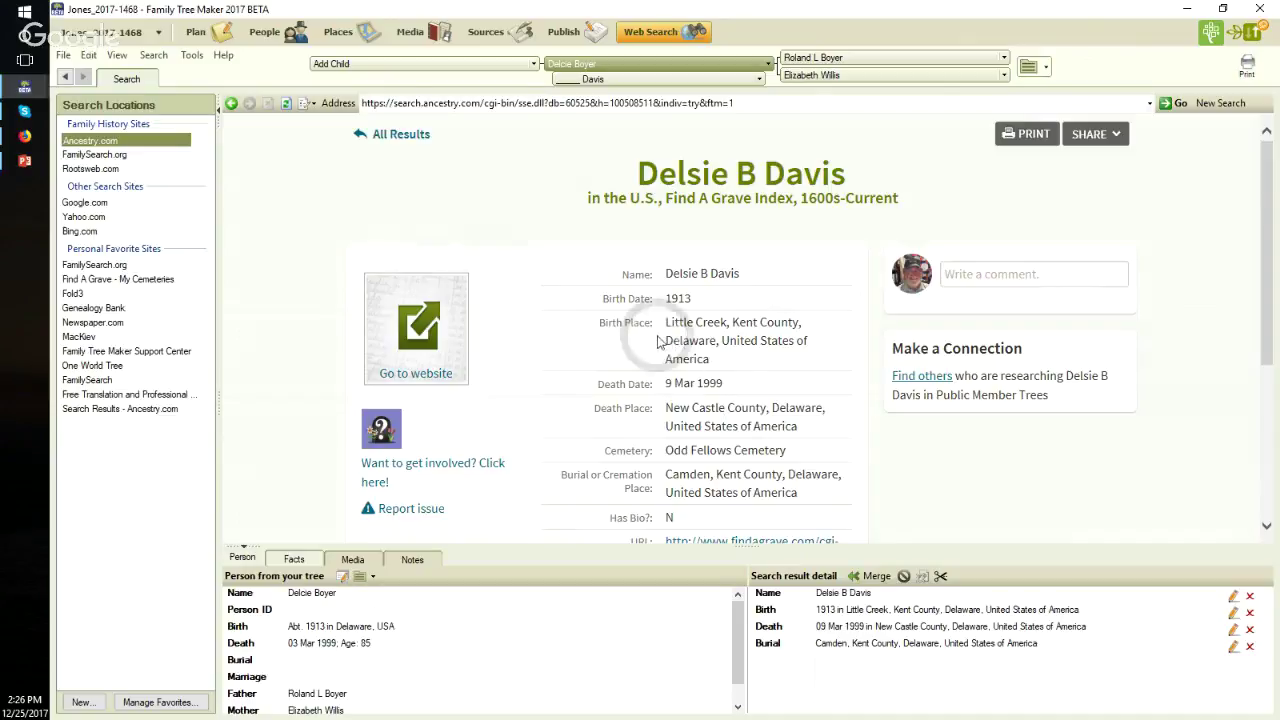
drag(658, 322, 802, 324)
drag(721, 341, 736, 362)
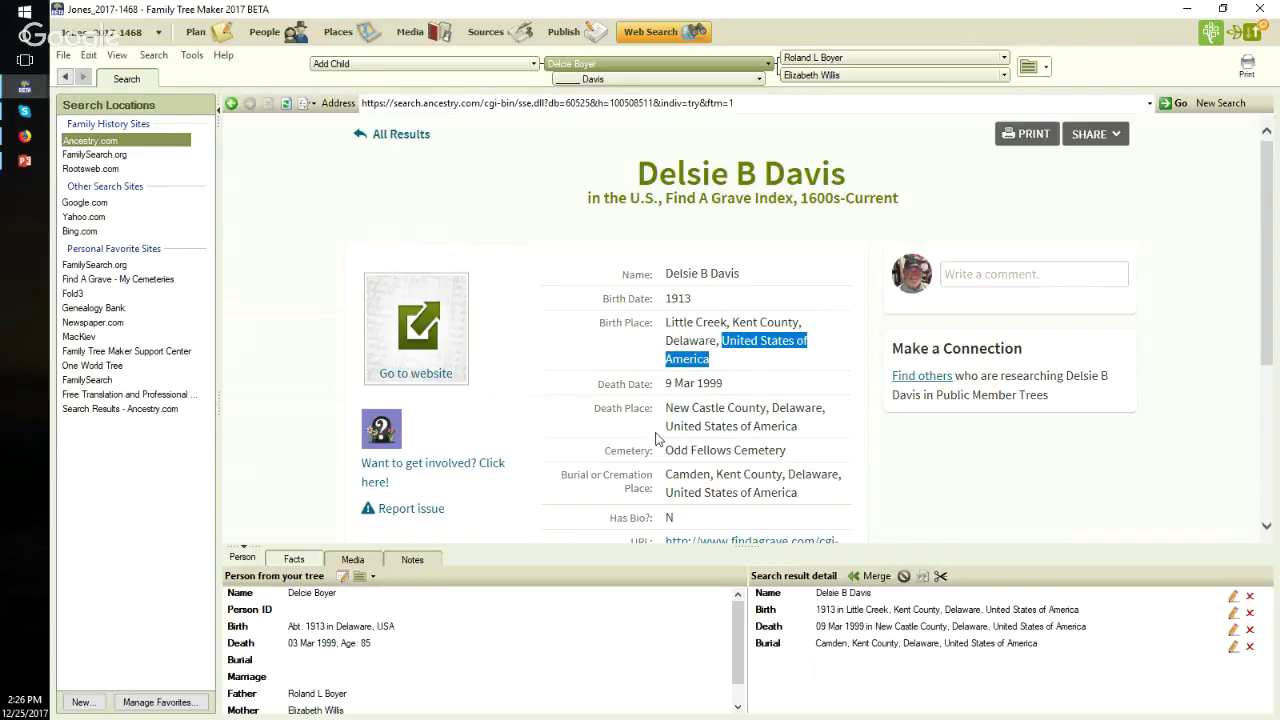
drag(667, 430, 797, 430)
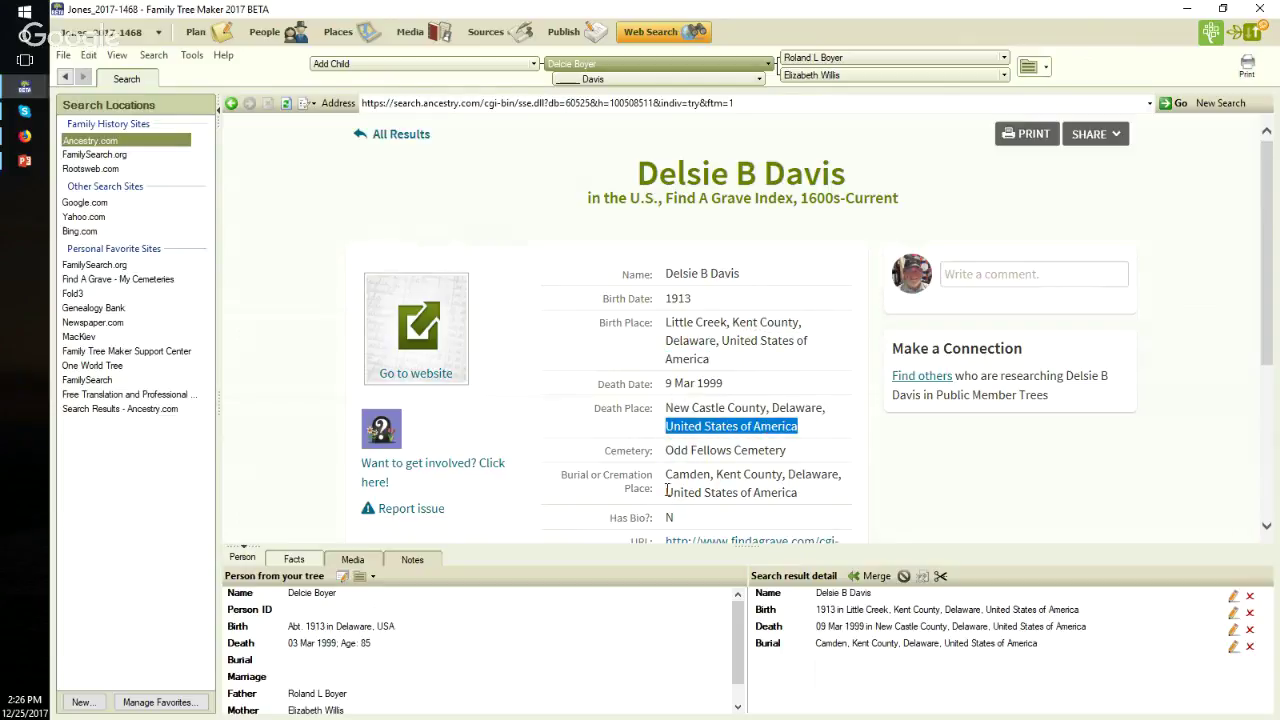
drag(668, 490, 792, 493)
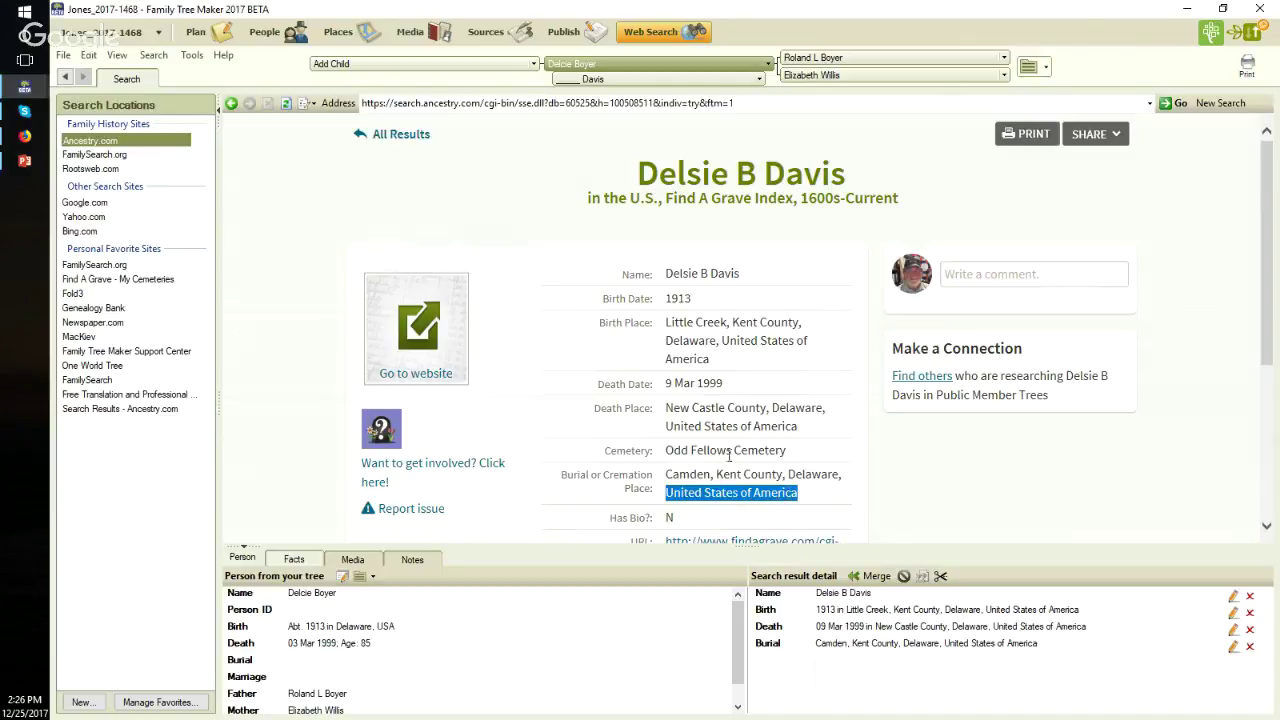
click(585, 274)
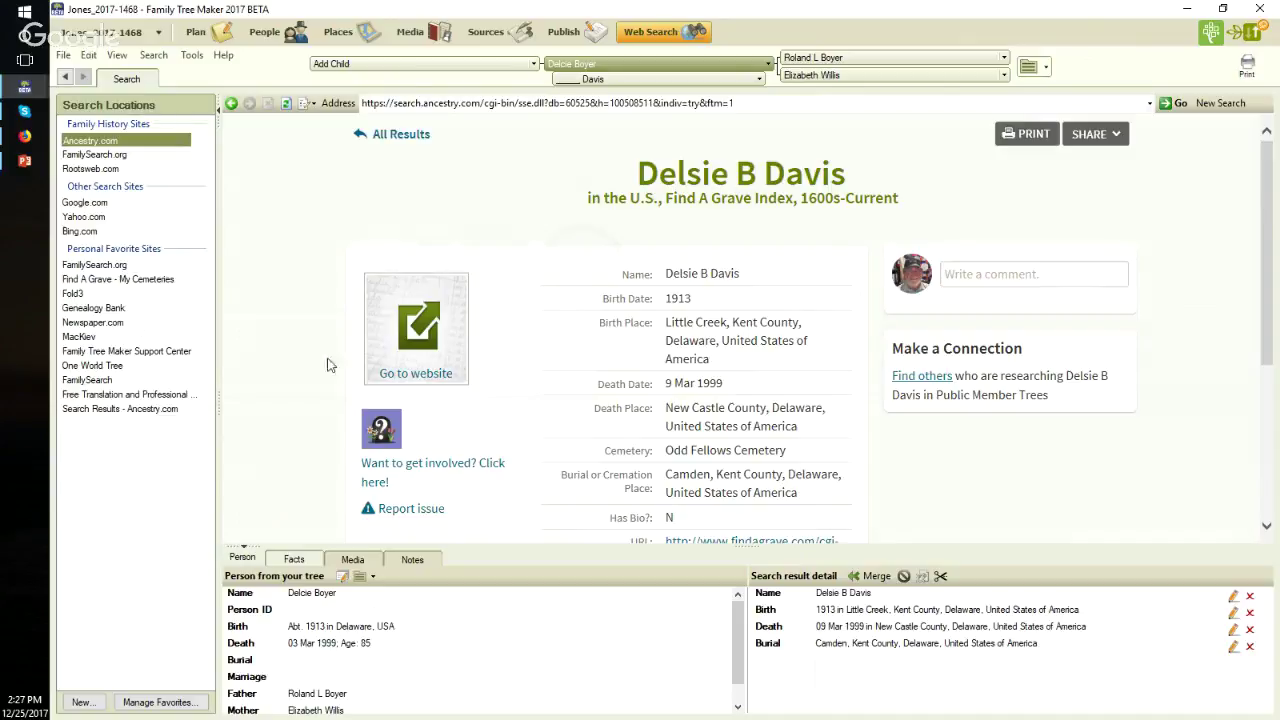
Open the index record in a new browser window, view its linked Find A Grave memorial, and return to the merge view.
click(316, 110)
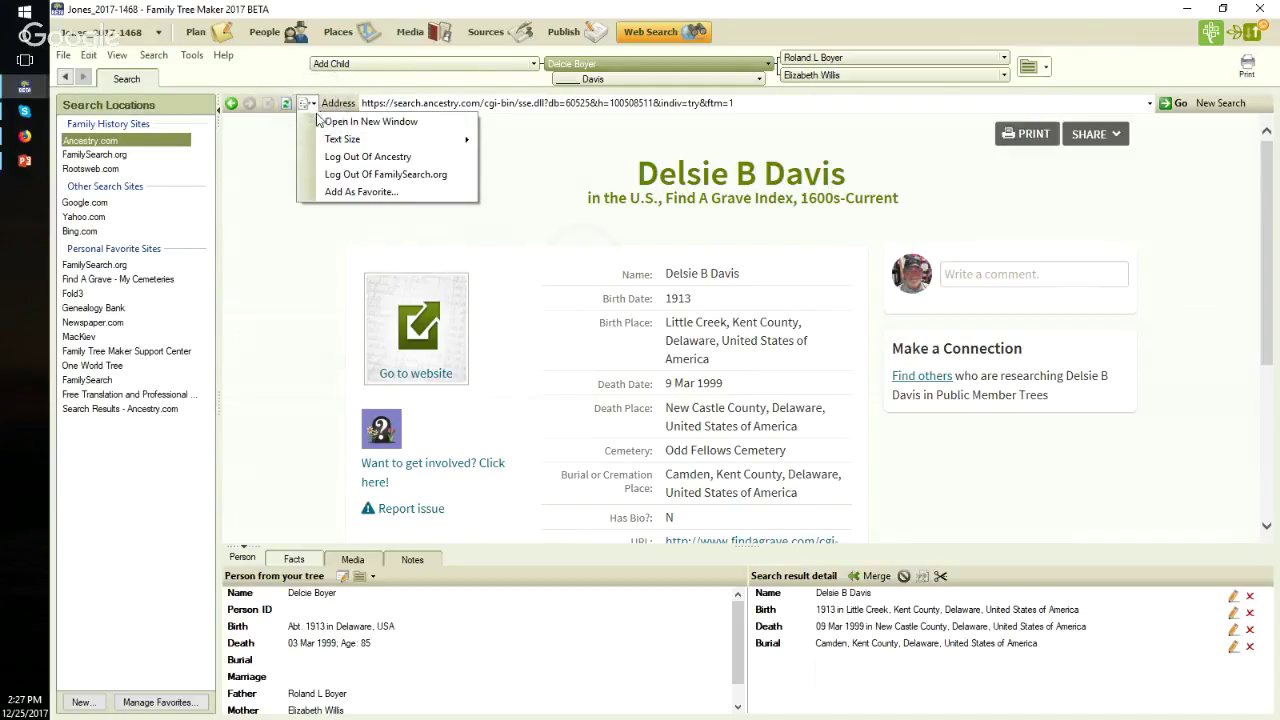
click(318, 122)
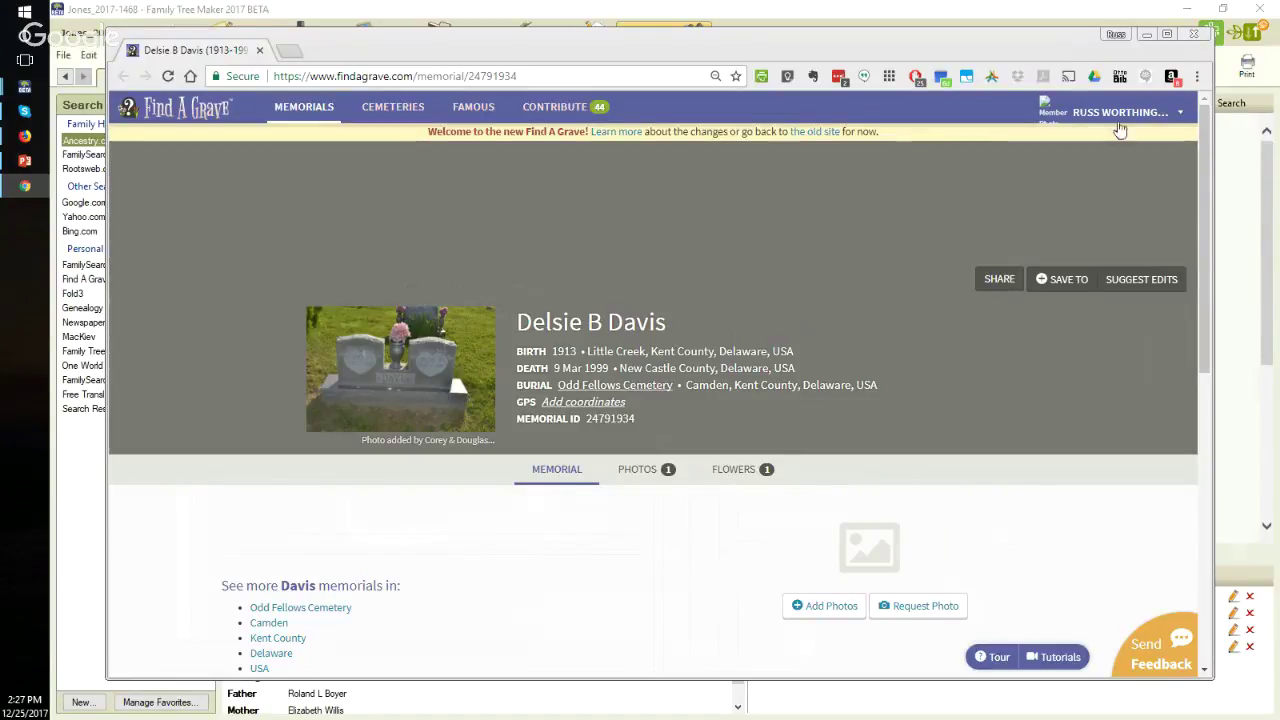
click(1150, 35)
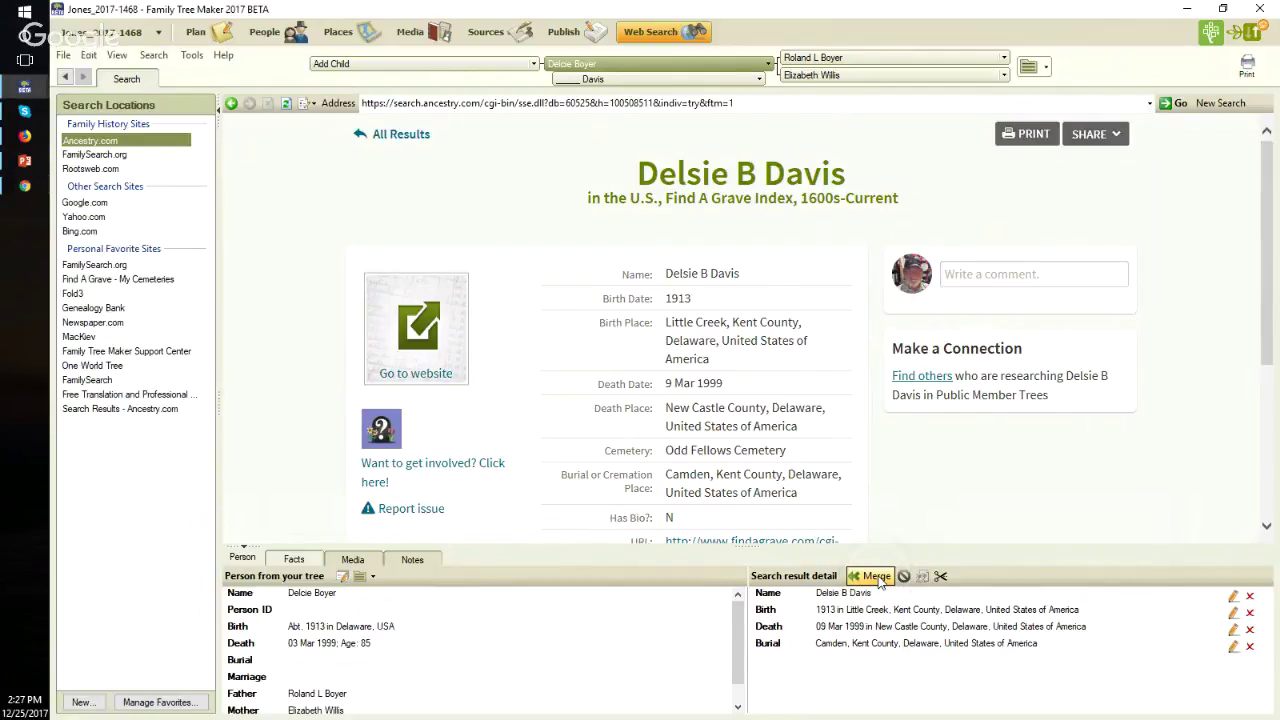
Merge the Find A Grave Index record into the tree person, making the web record's birth and death facts preferred.
click(878, 578)
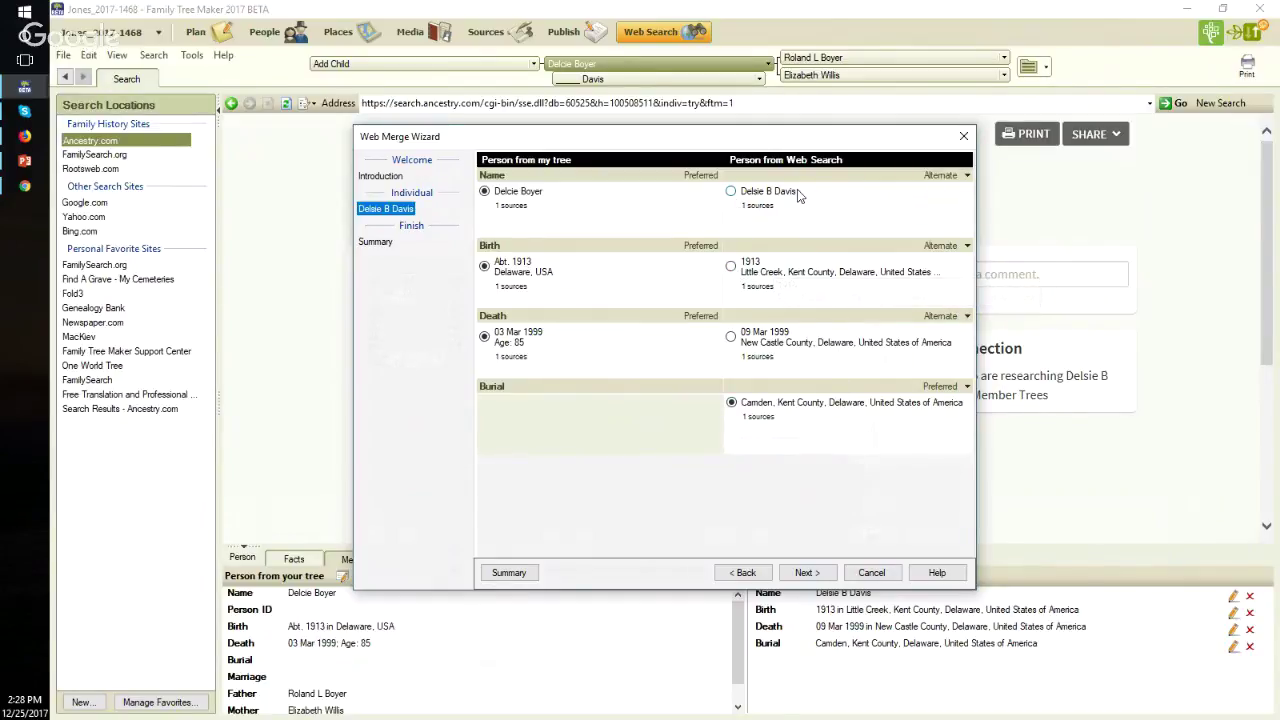
click(731, 267)
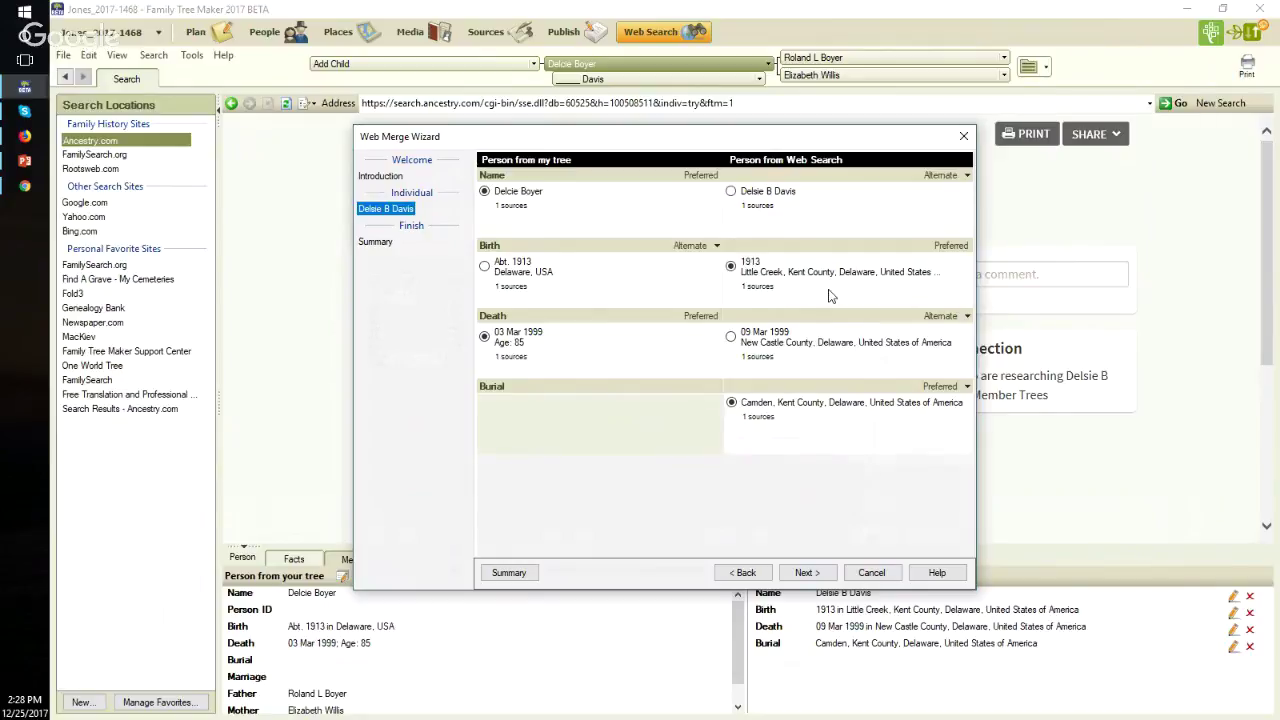
click(731, 338)
click(810, 575)
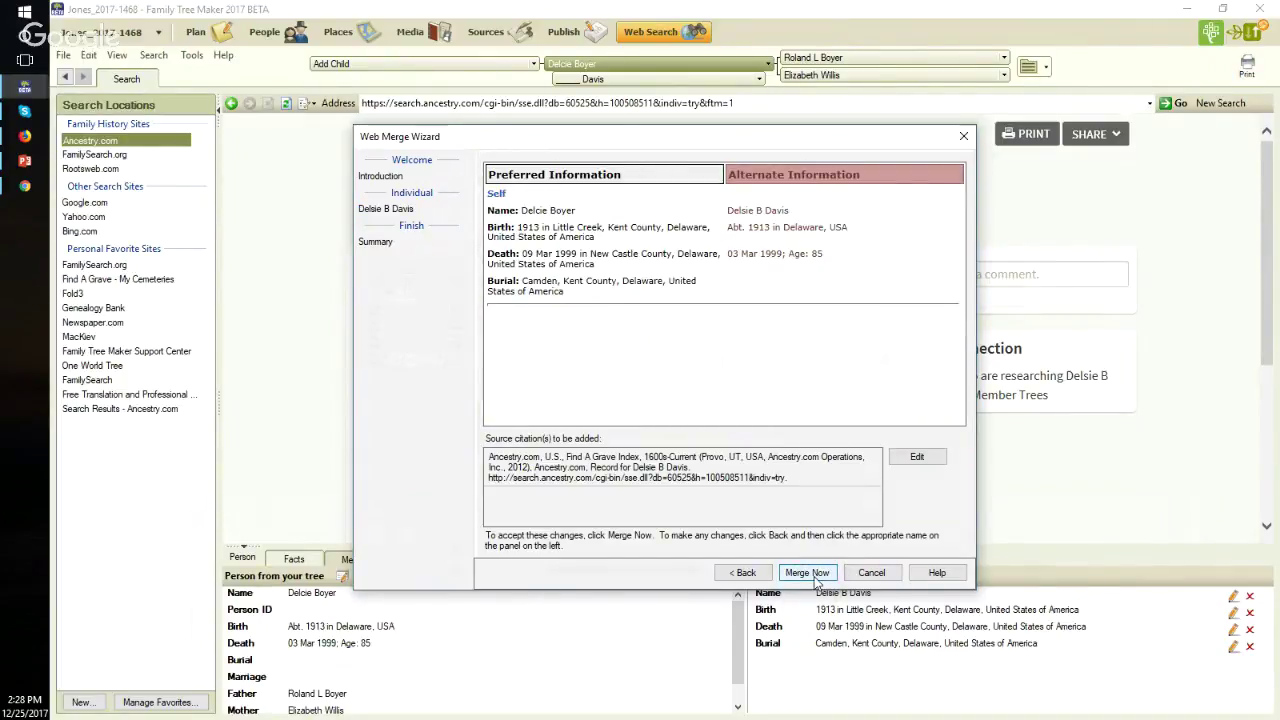
click(807, 573)
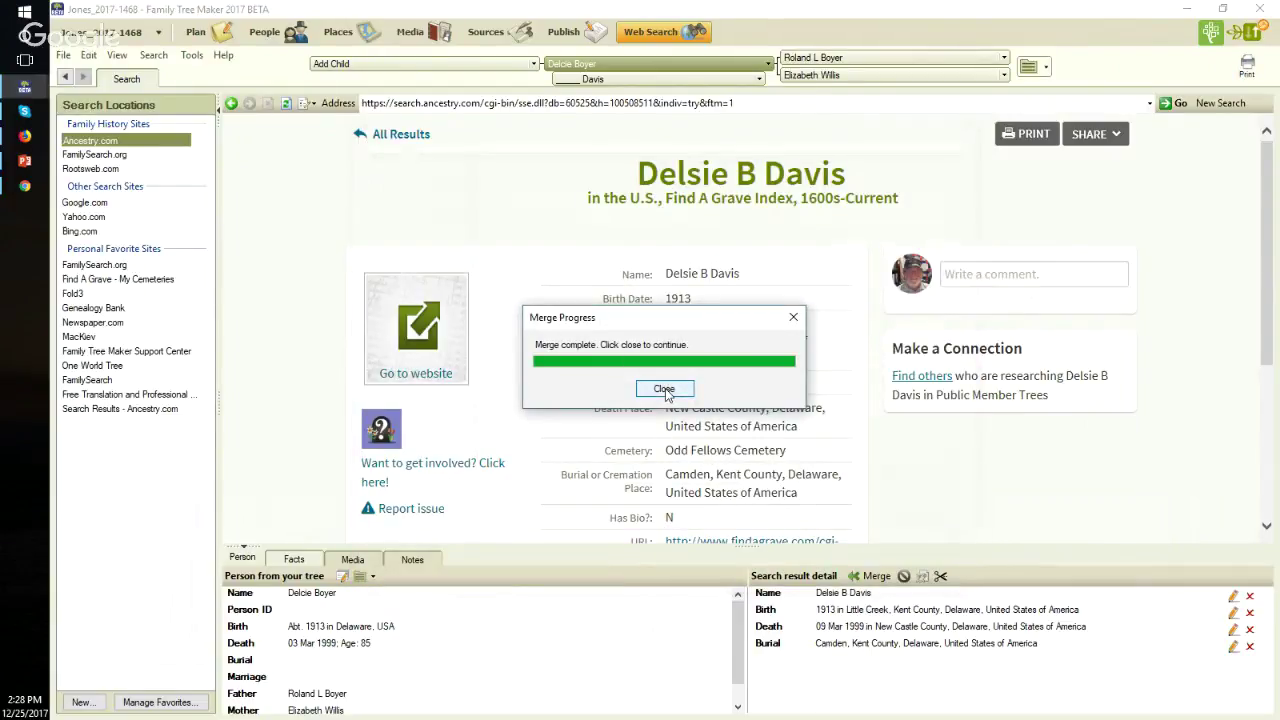
click(664, 389)
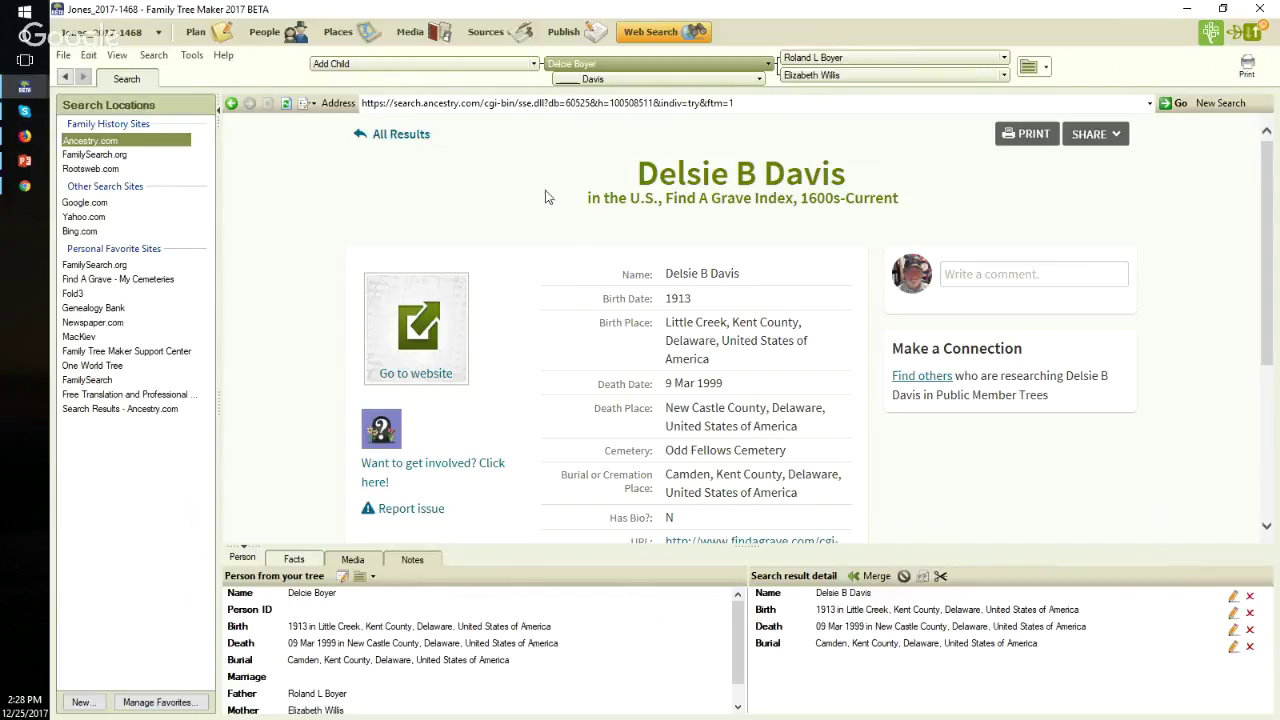
Open the person's facts and resolve the preferred birth fact's place name to Little Creek, Kent County, Delaware, USA.
click(268, 40)
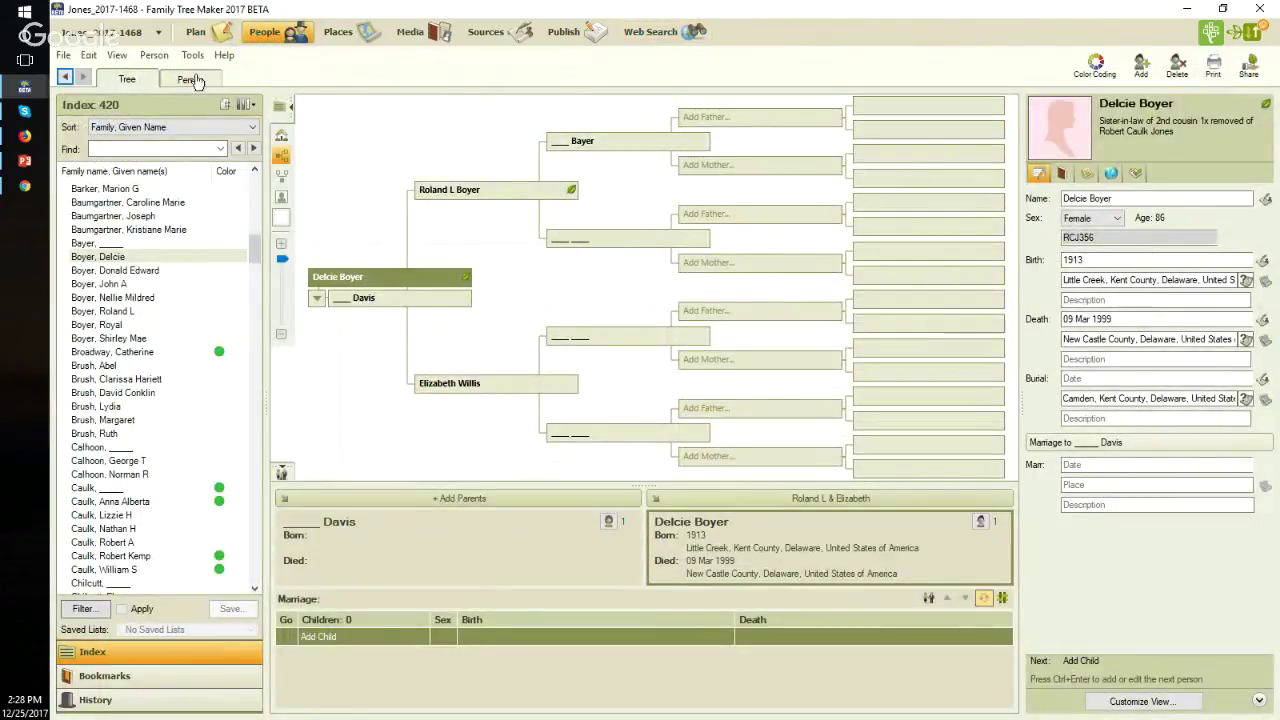
click(190, 80)
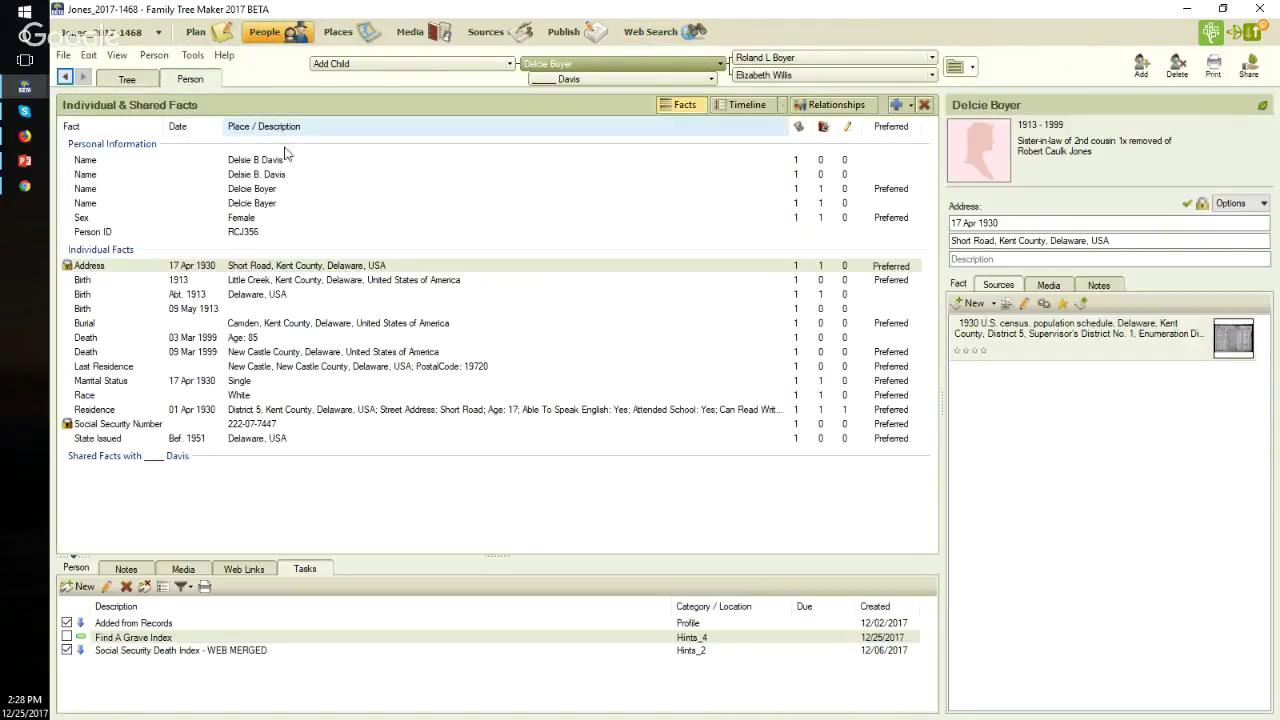
click(352, 286)
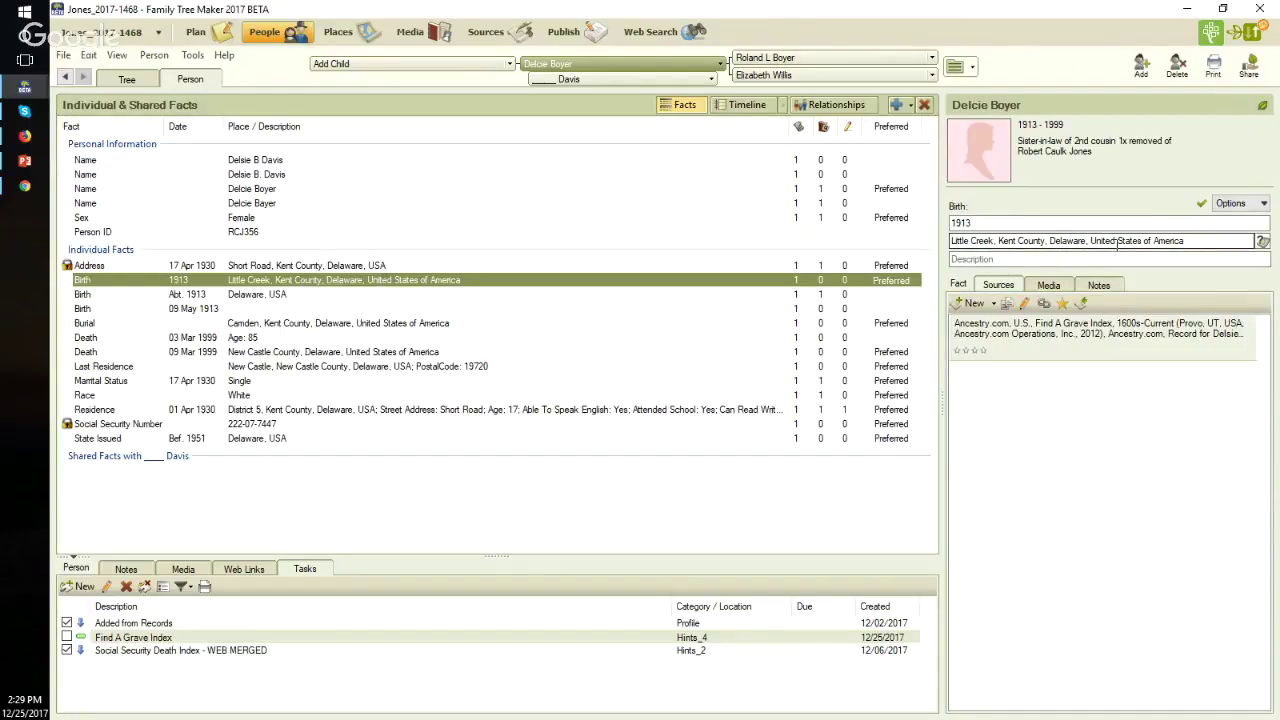
click(1263, 243)
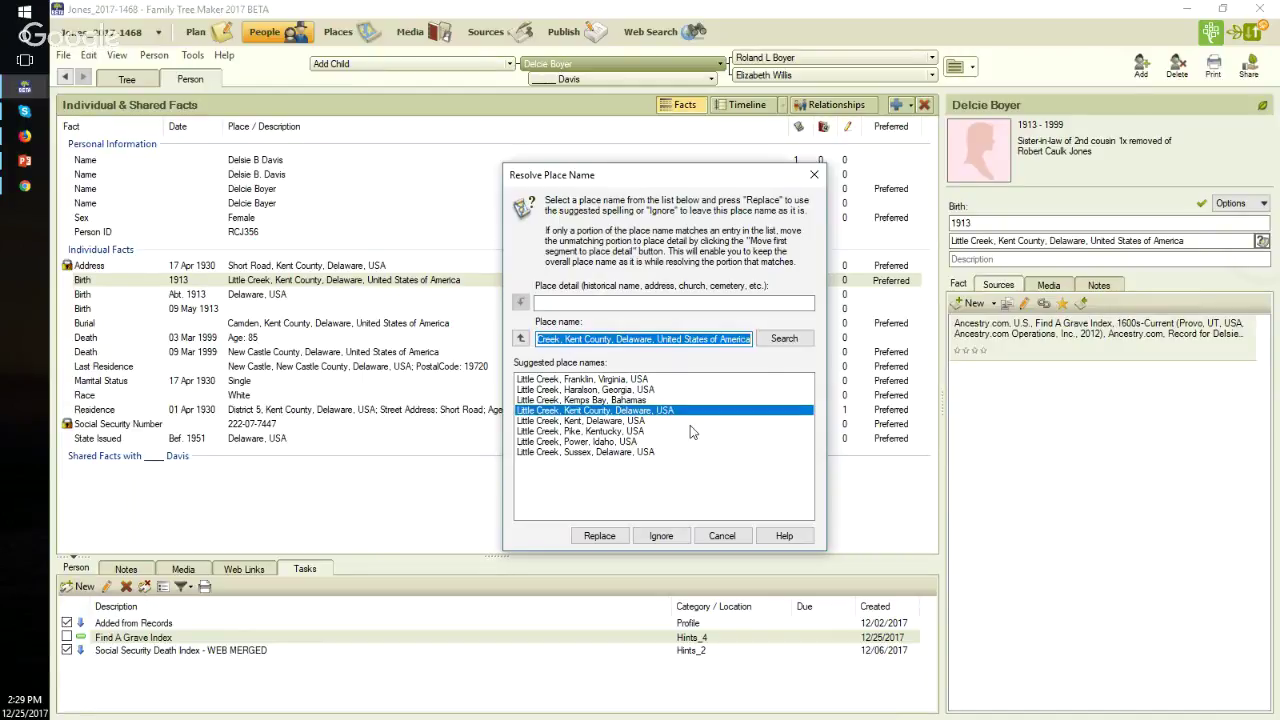
click(600, 536)
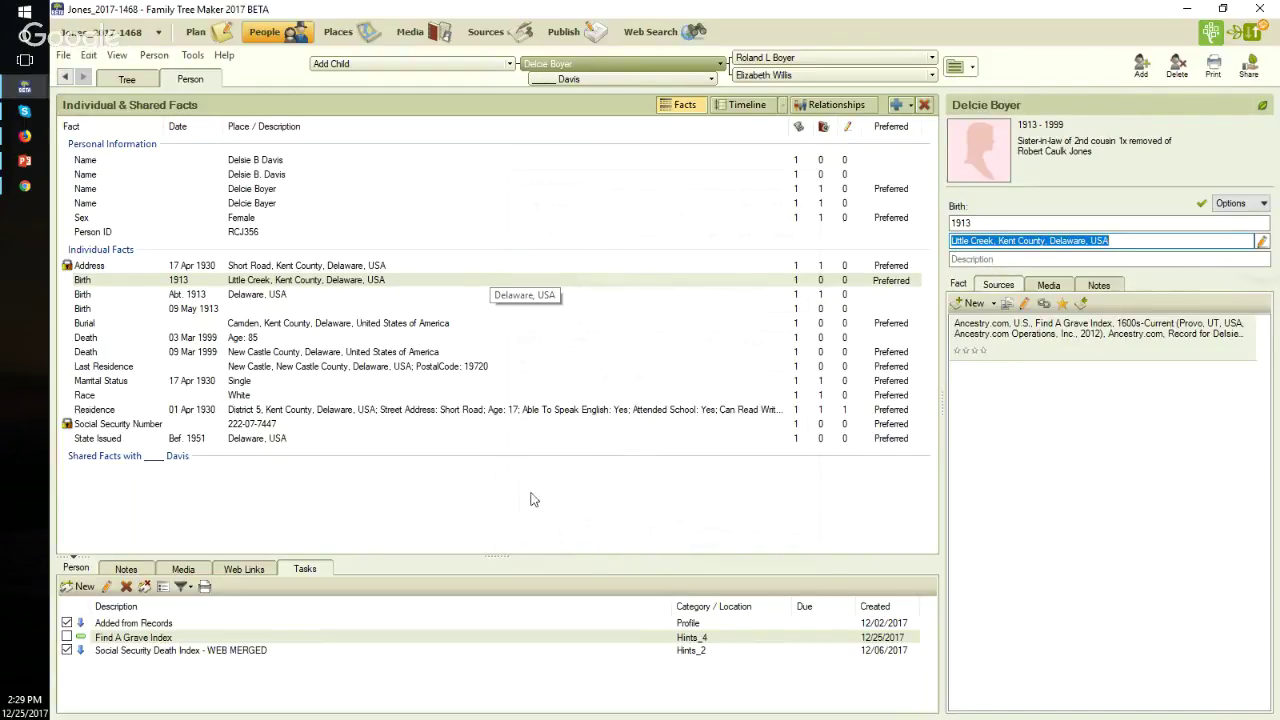
Compare the preferred death fact with the Find A Grave Index record in the browser window.
click(281, 356)
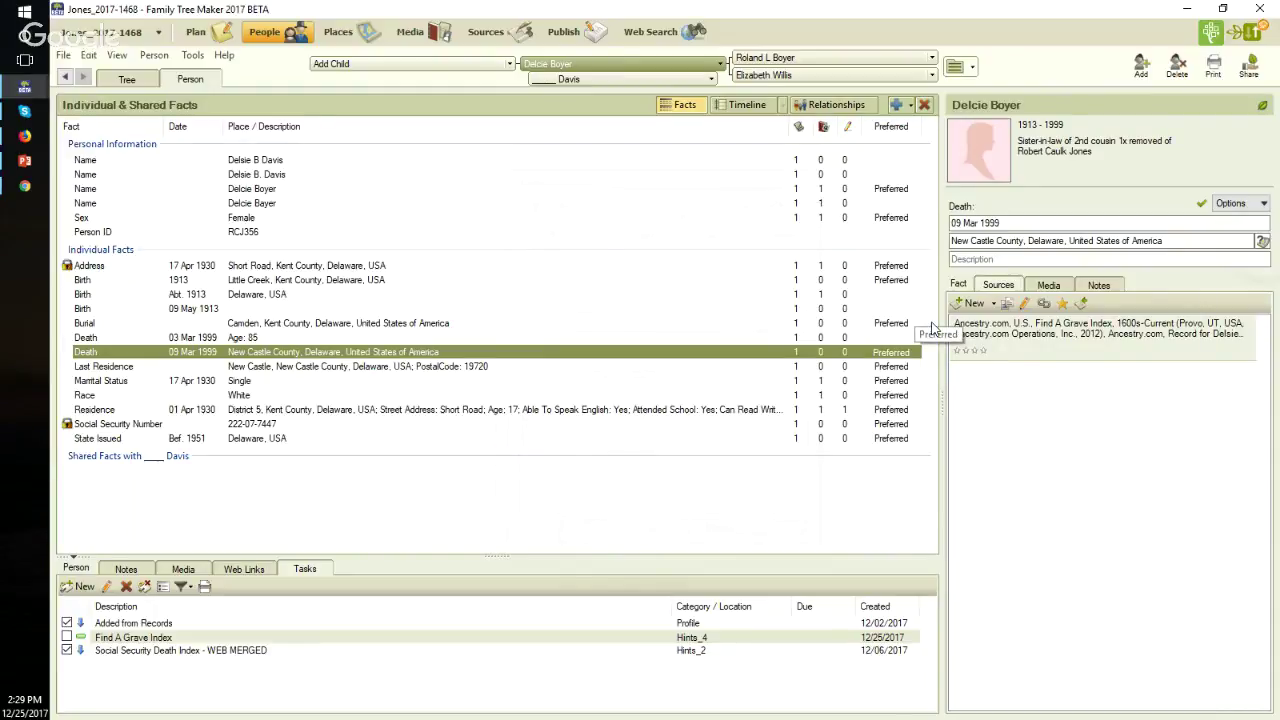
drag(1279, 30, 195, 68)
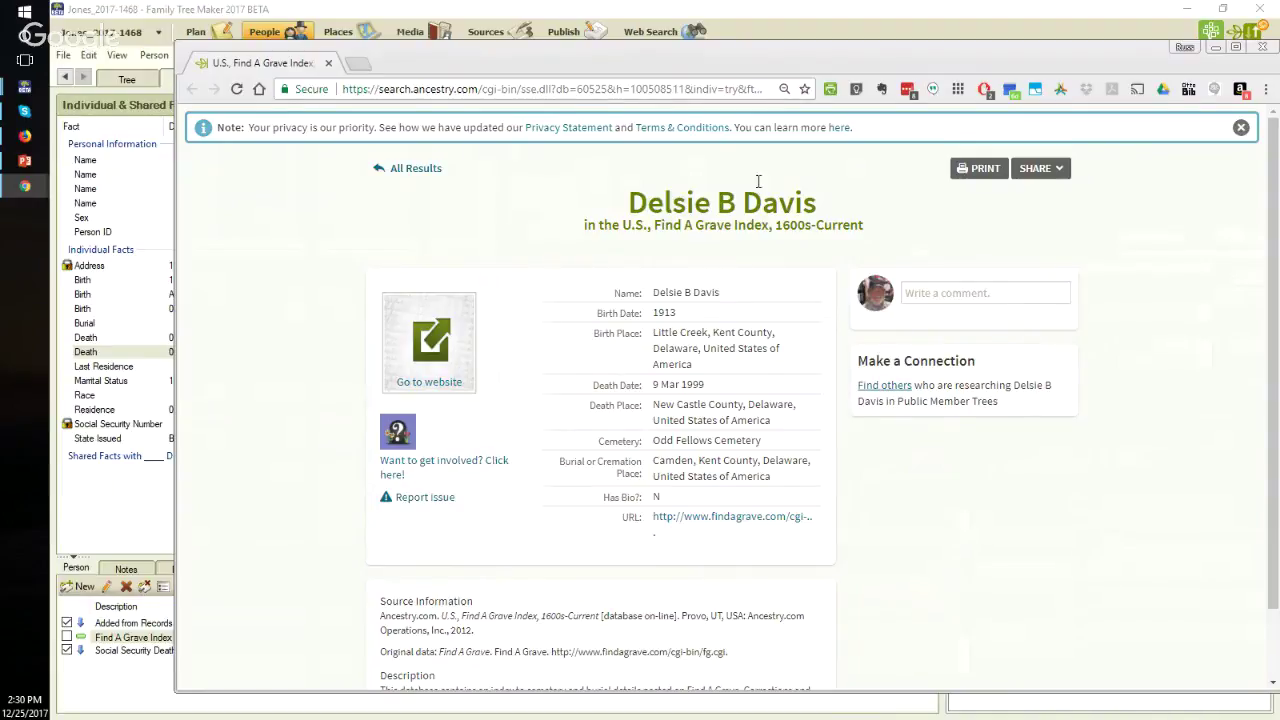
drag(842, 51, 0, 36)
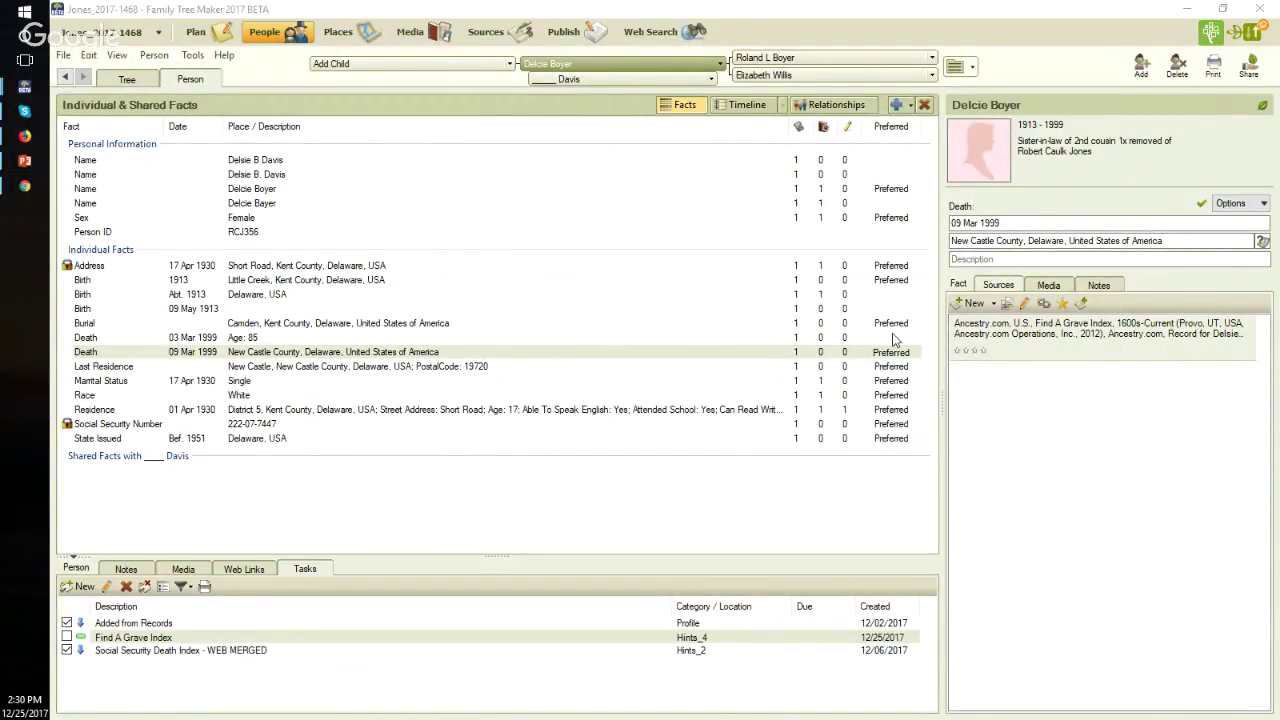
Mark the date of the preferred Little Creek birth fact as approximate by adding "abt" before the year.
click(308, 281)
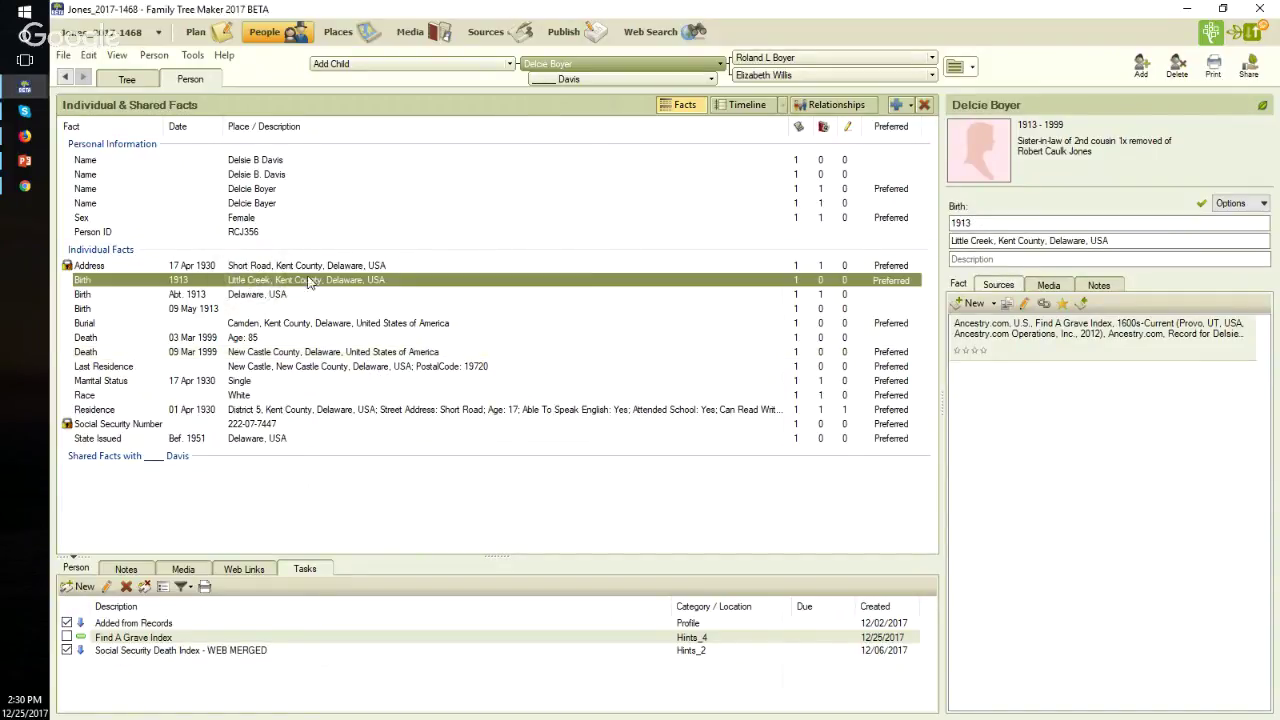
click(953, 222)
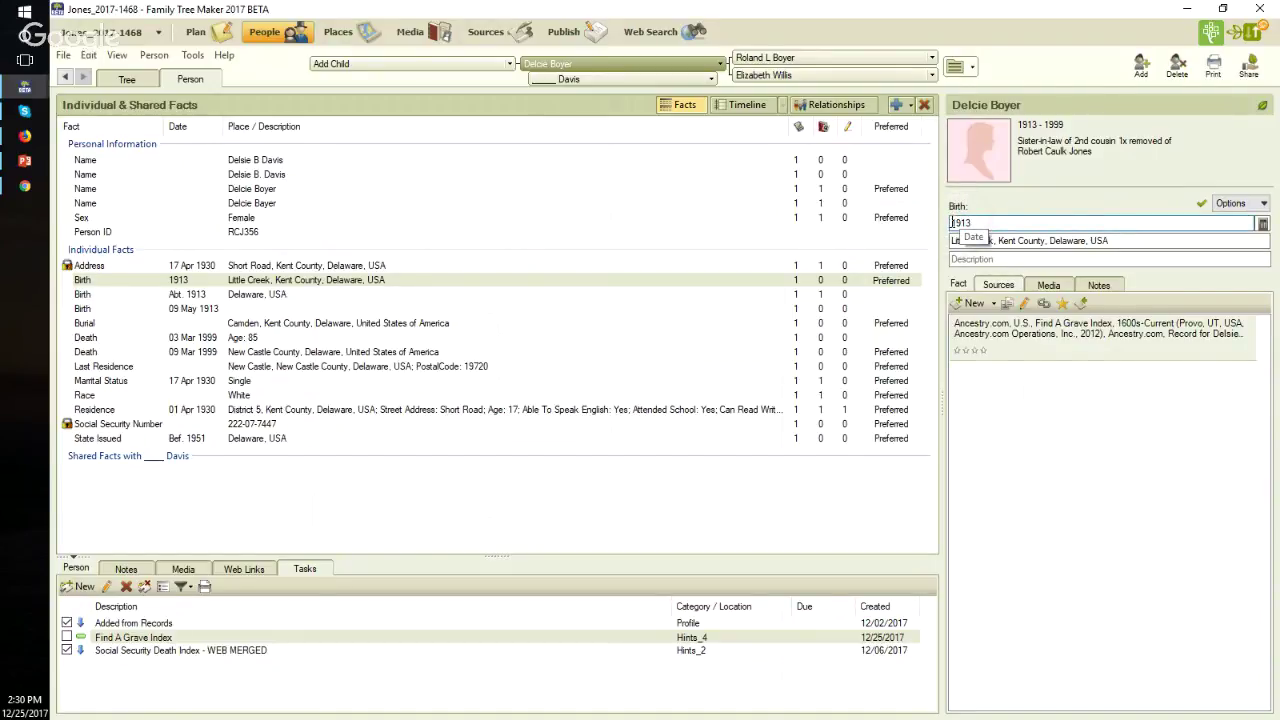
text(abt)
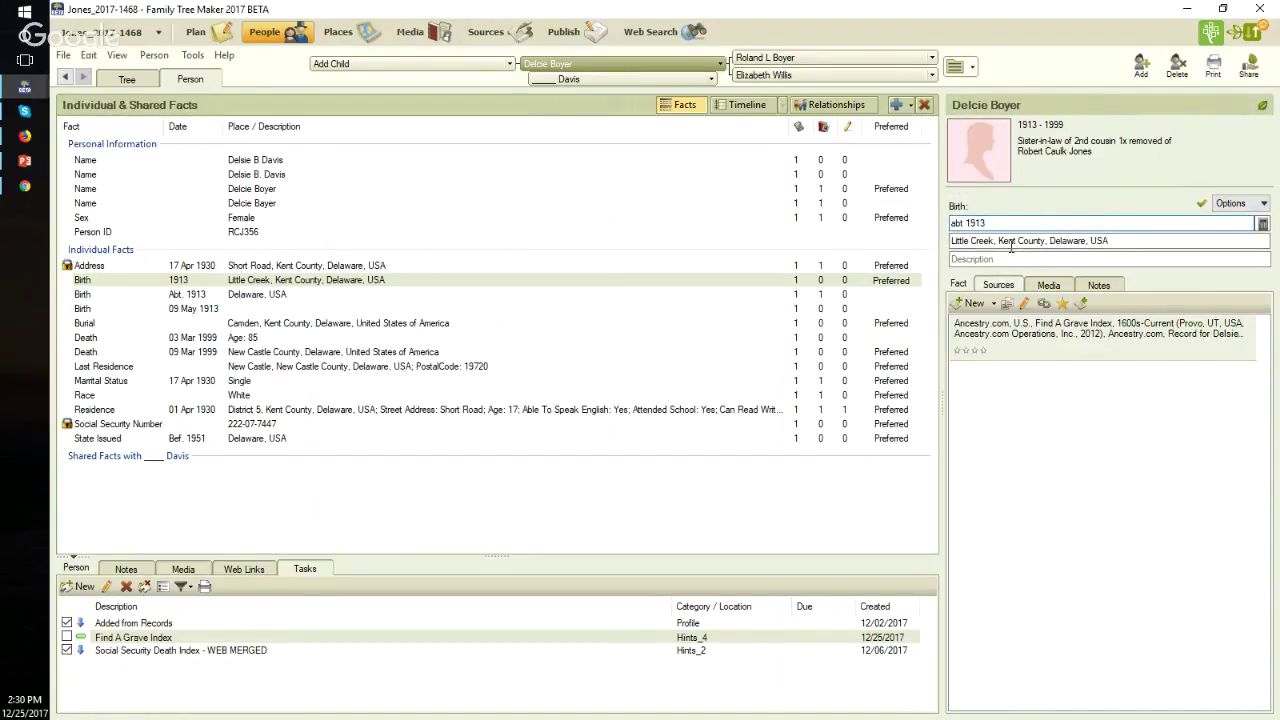
click(1120, 242)
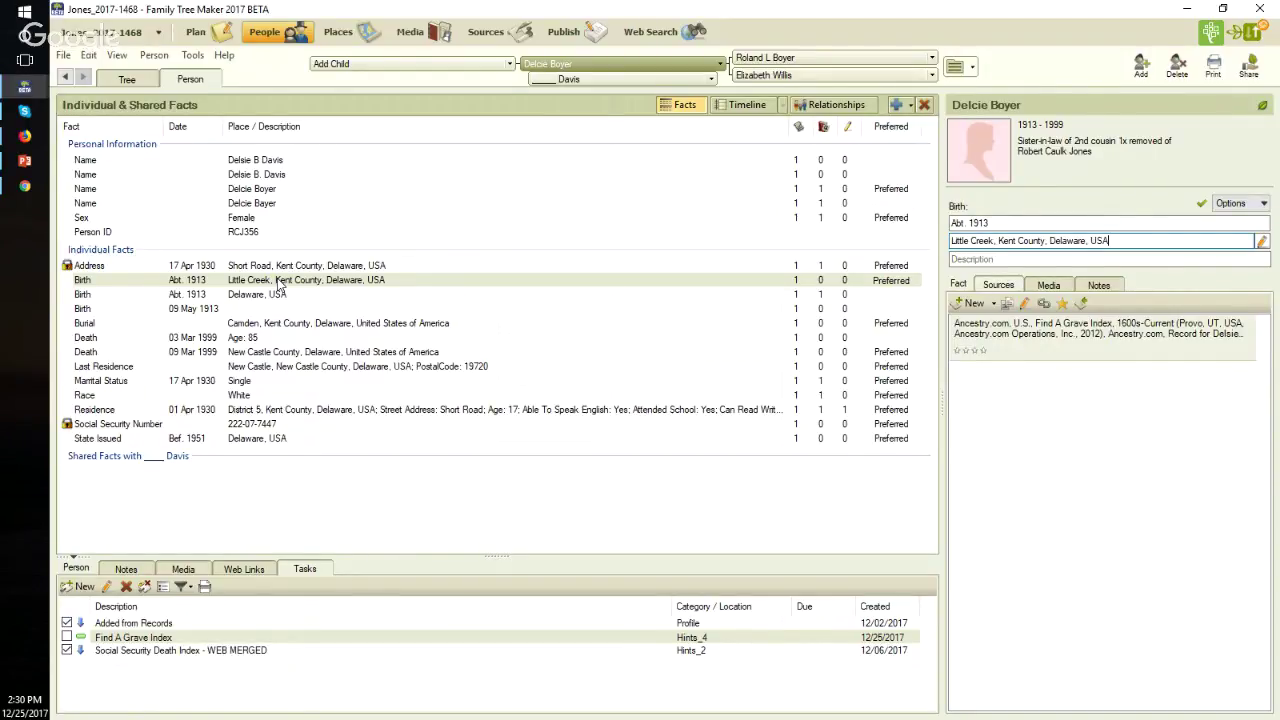
Resolve the preferred death fact's place name to New Castle County, Delaware, USA.
click(292, 352)
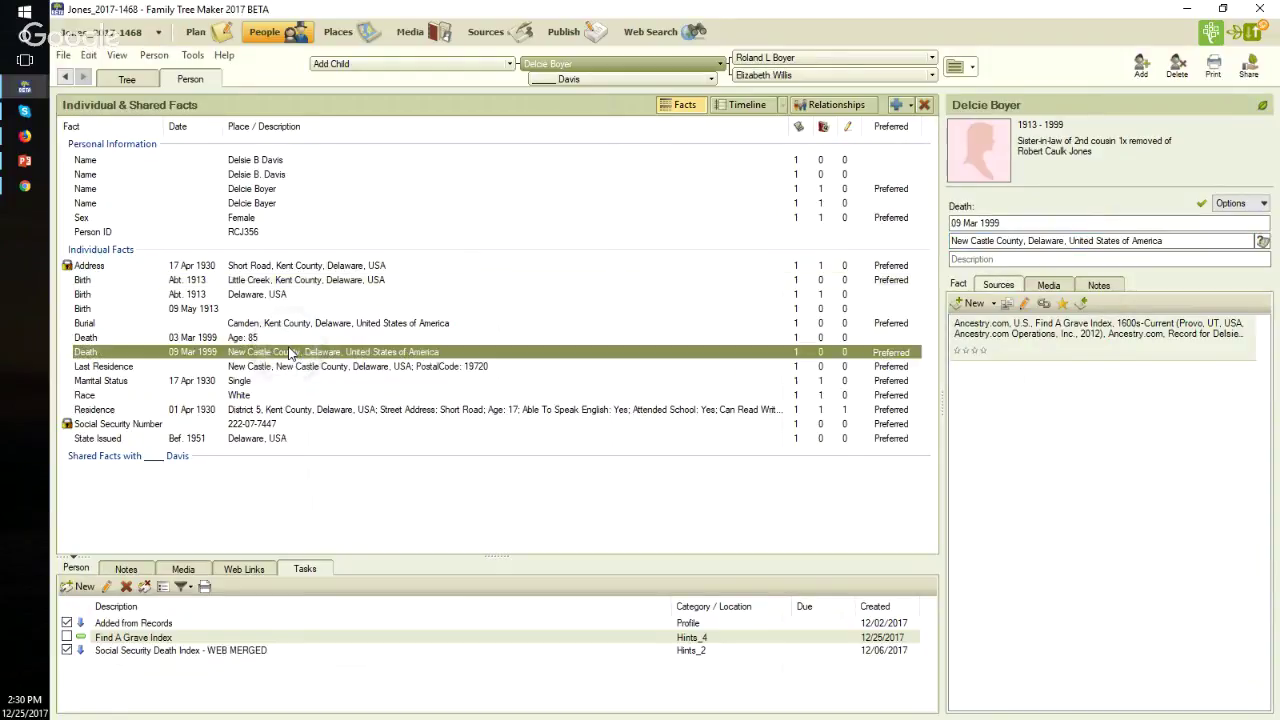
click(1263, 245)
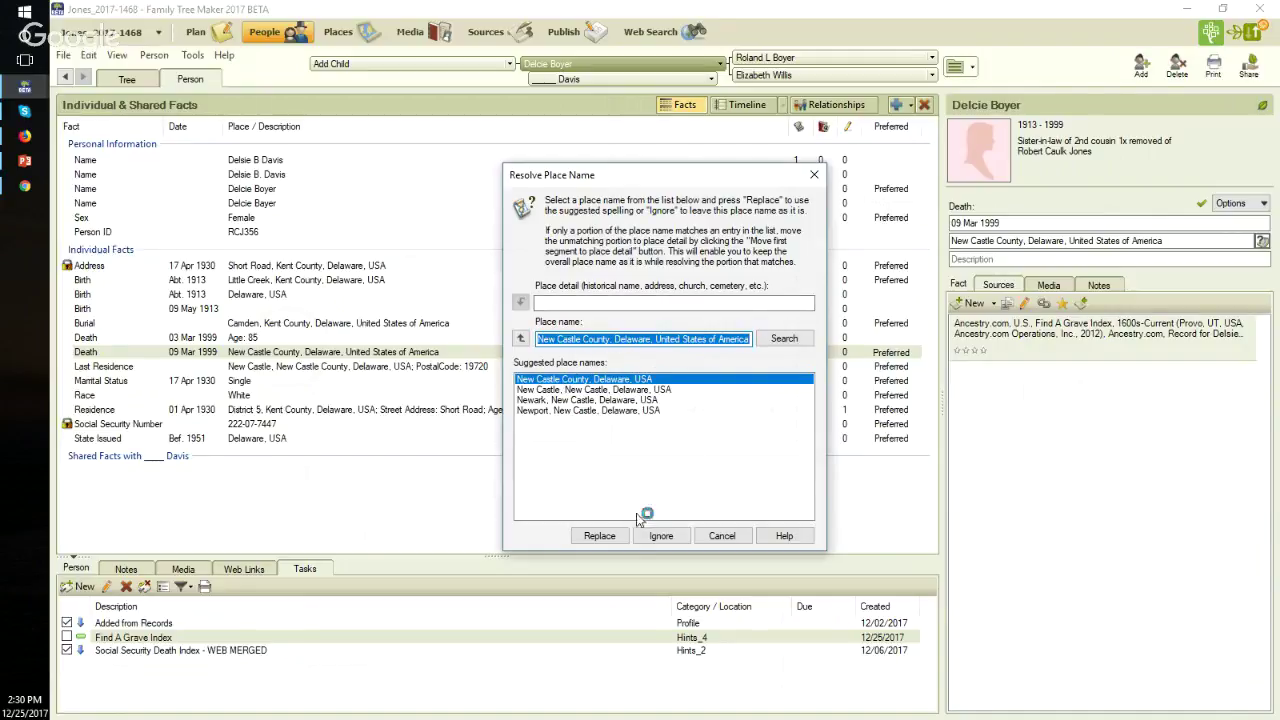
click(601, 536)
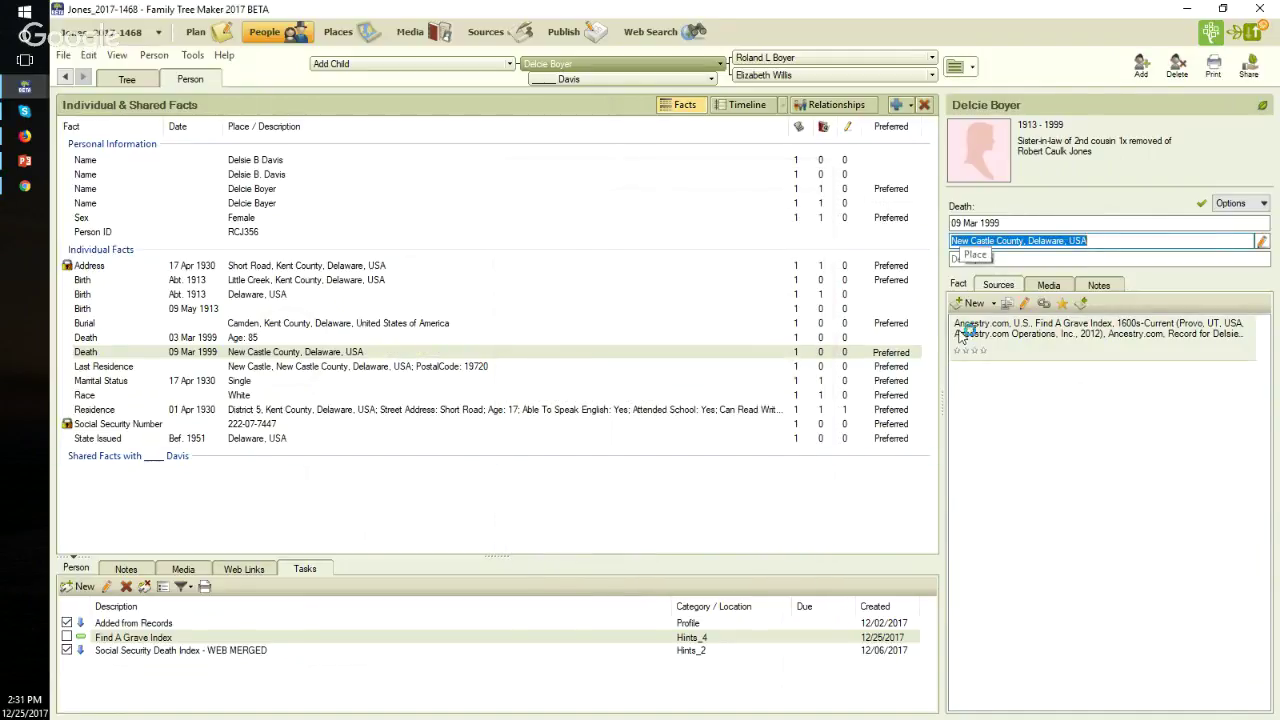
Copy "Odd Fellows Cemetery" from the browser record and add it, followed by a comma, before Camden in the burial fact's place.
click(408, 325)
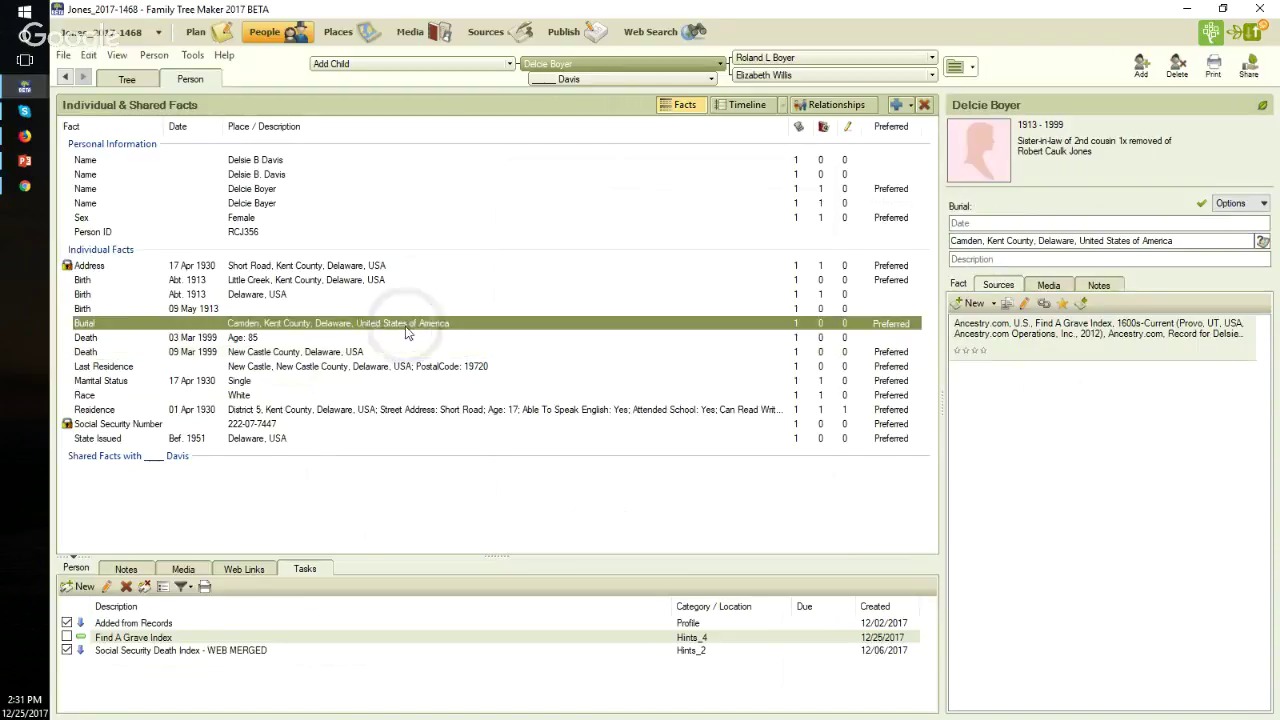
click(25, 185)
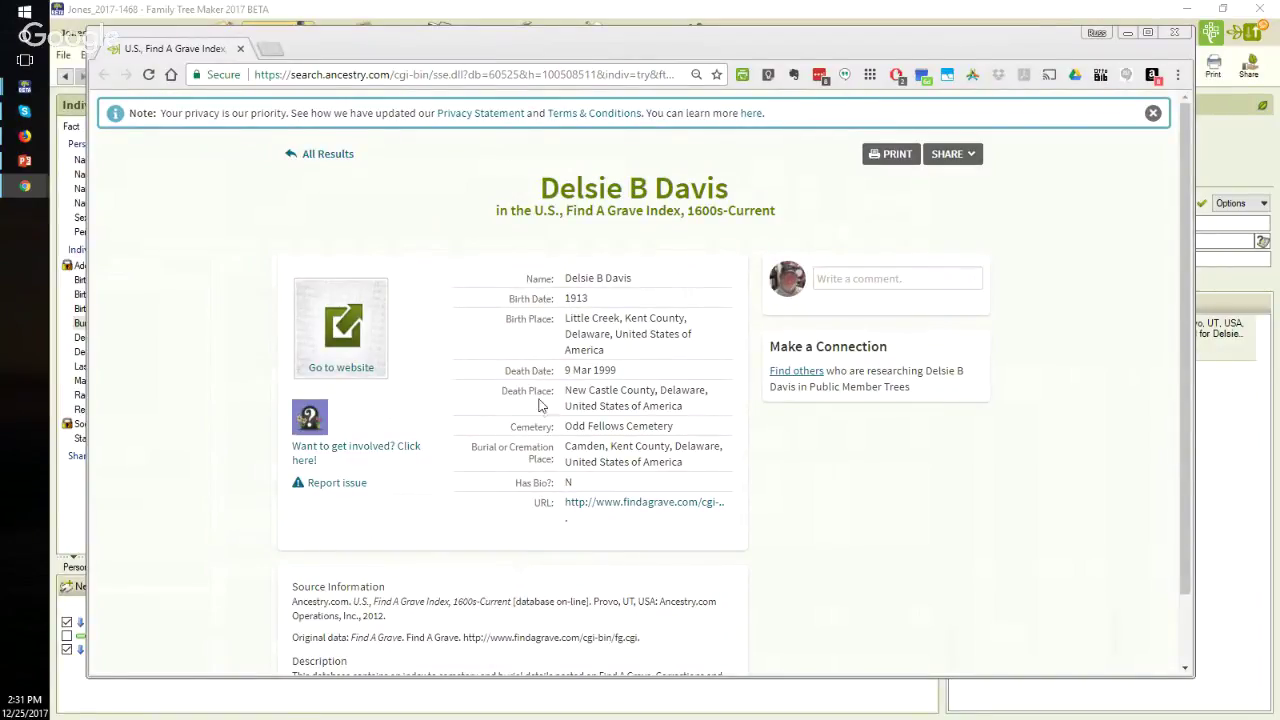
drag(565, 428, 684, 430)
key(ctrl+c)
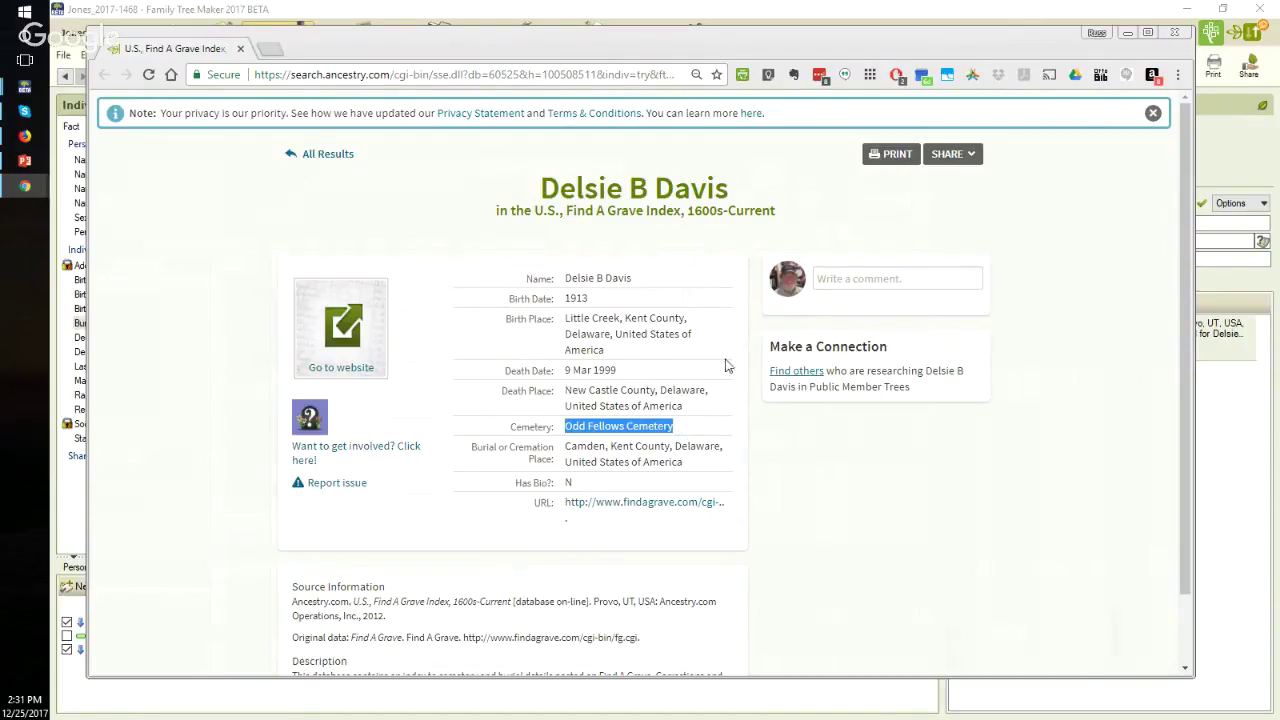
drag(974, 41, 0, 30)
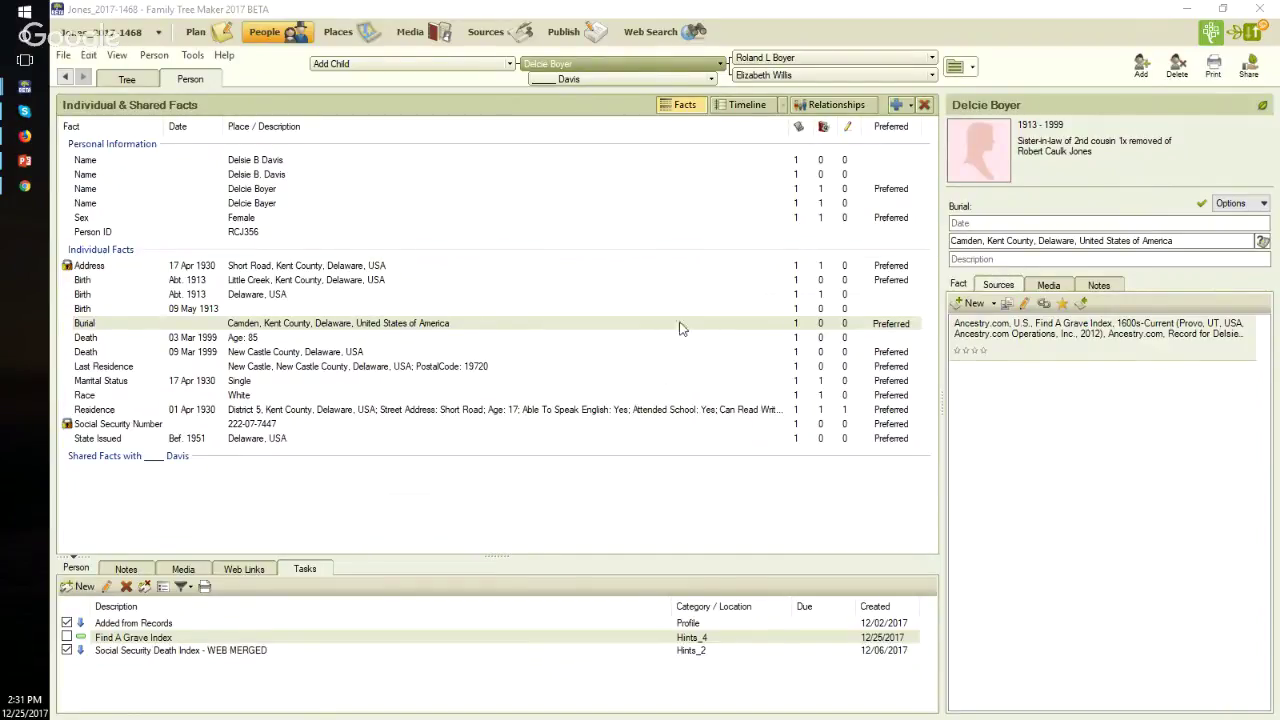
click(966, 241)
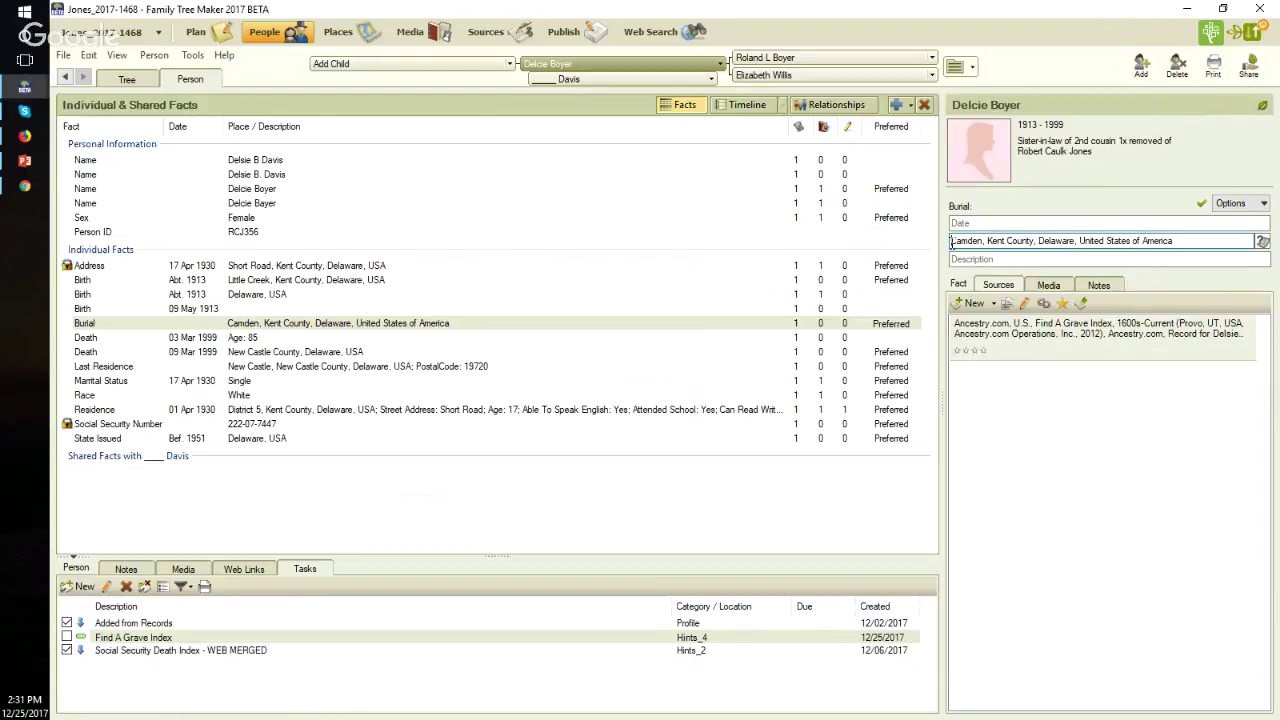
key(ctrl+v)
text(,)
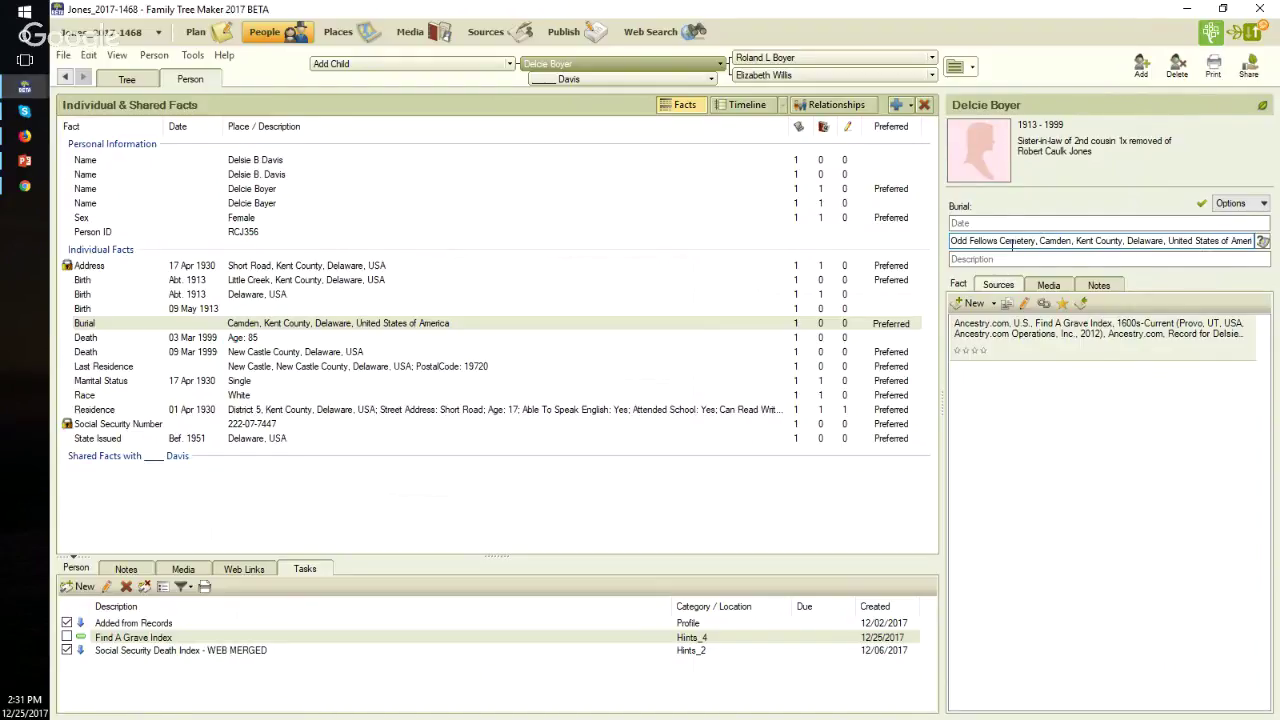
Resolve the burial fact's place to Camden, Kent County, Delaware, USA, with Odd Fellows Cemetery moved to the place detail.
click(1263, 242)
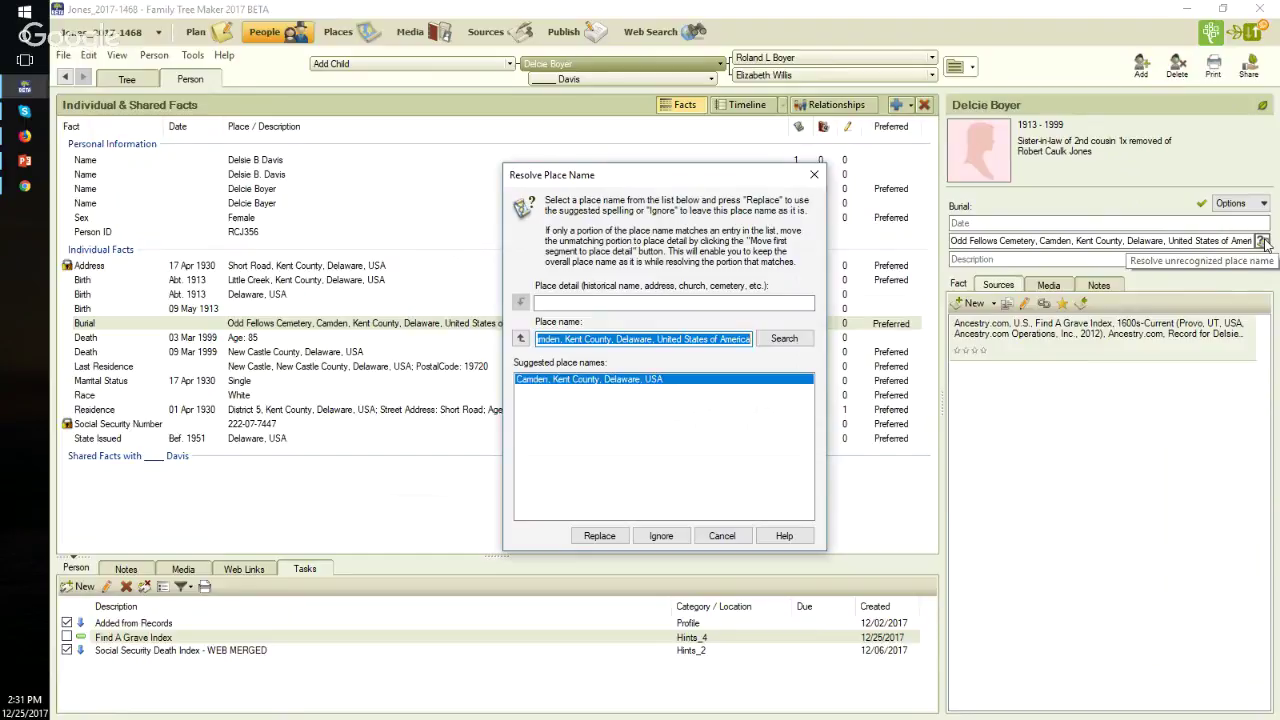
click(521, 340)
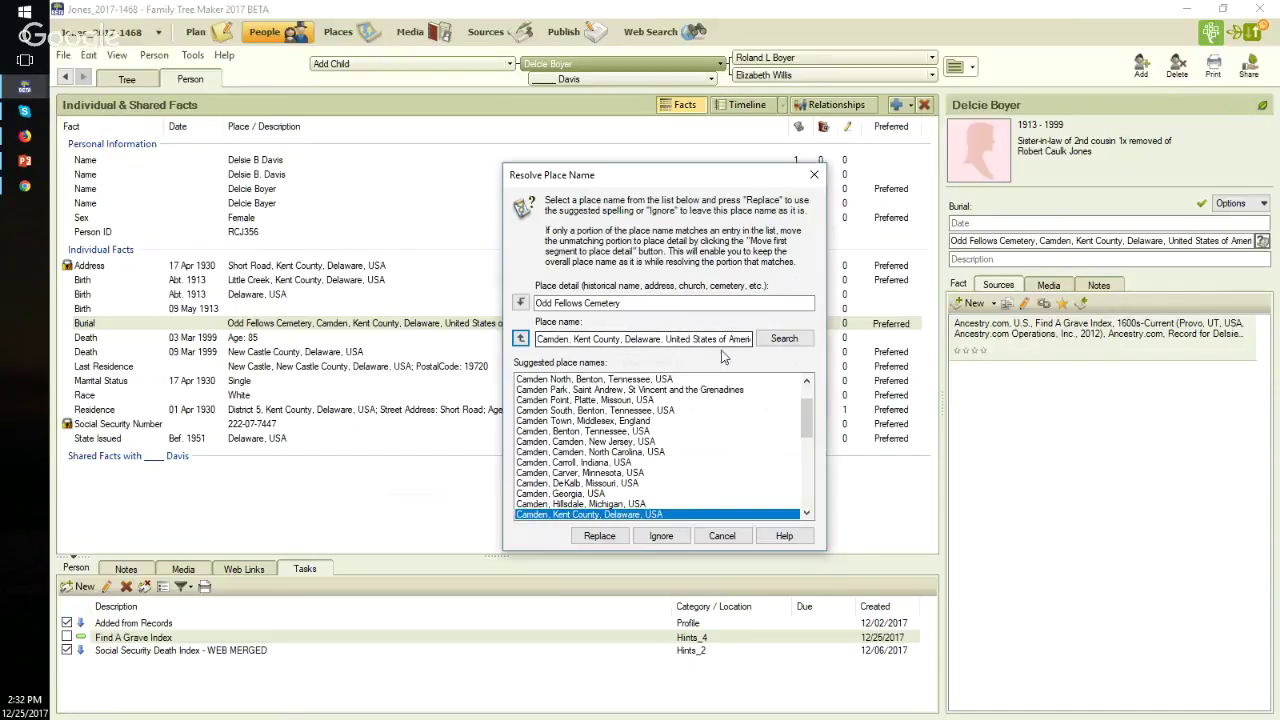
click(608, 537)
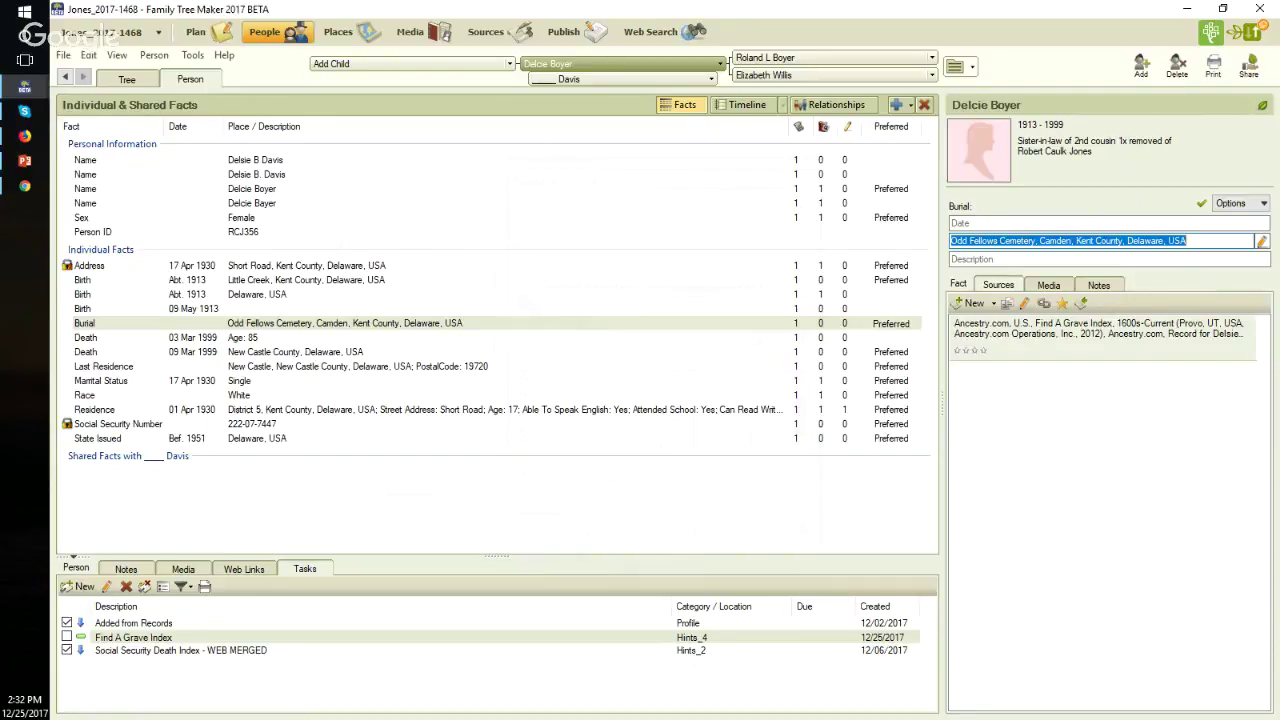
Move the Find A Grave Index record window out of the way and bring up the person's Find A Grave memorial page in the browser.
key(alt+Tab)
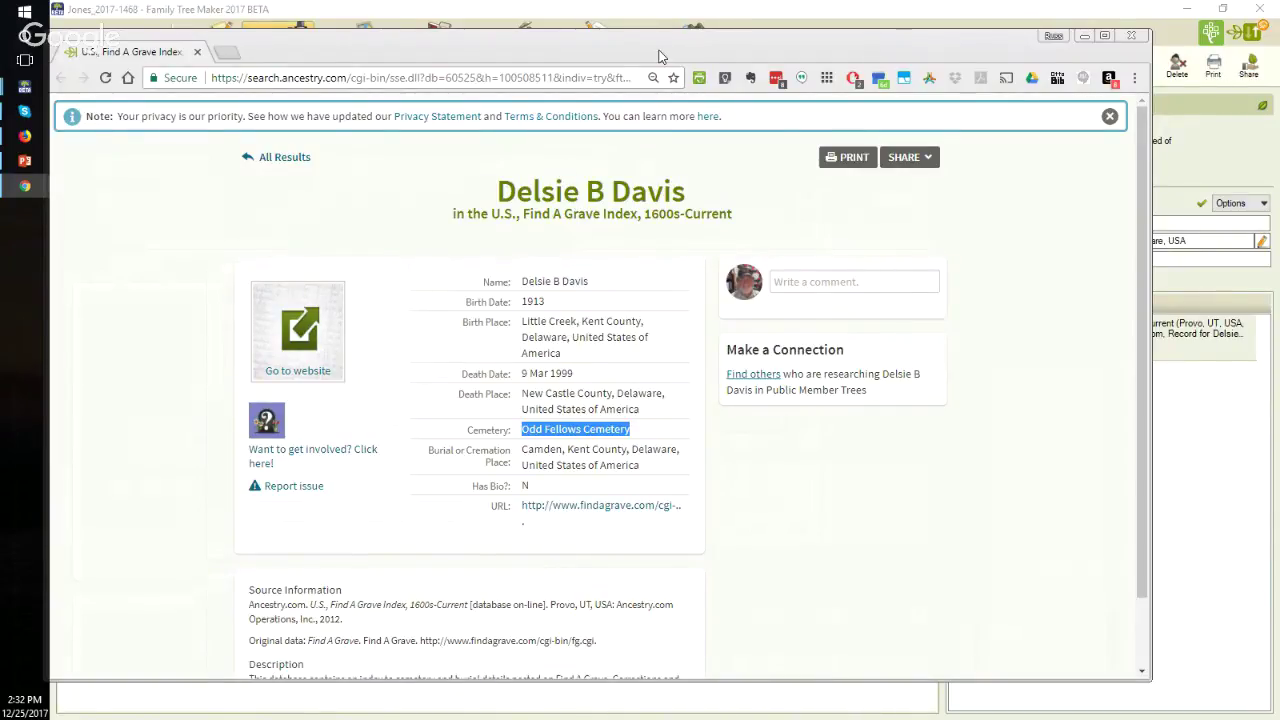
drag(651, 40, 0, 48)
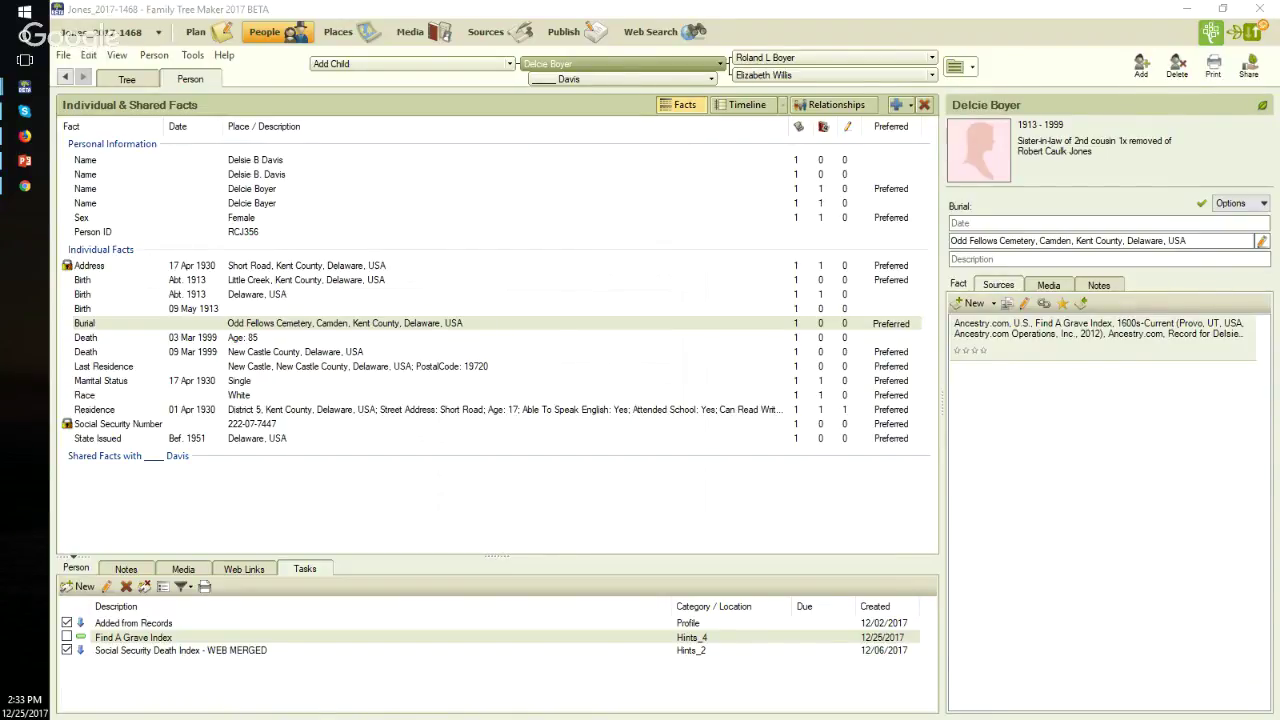
click(24, 185)
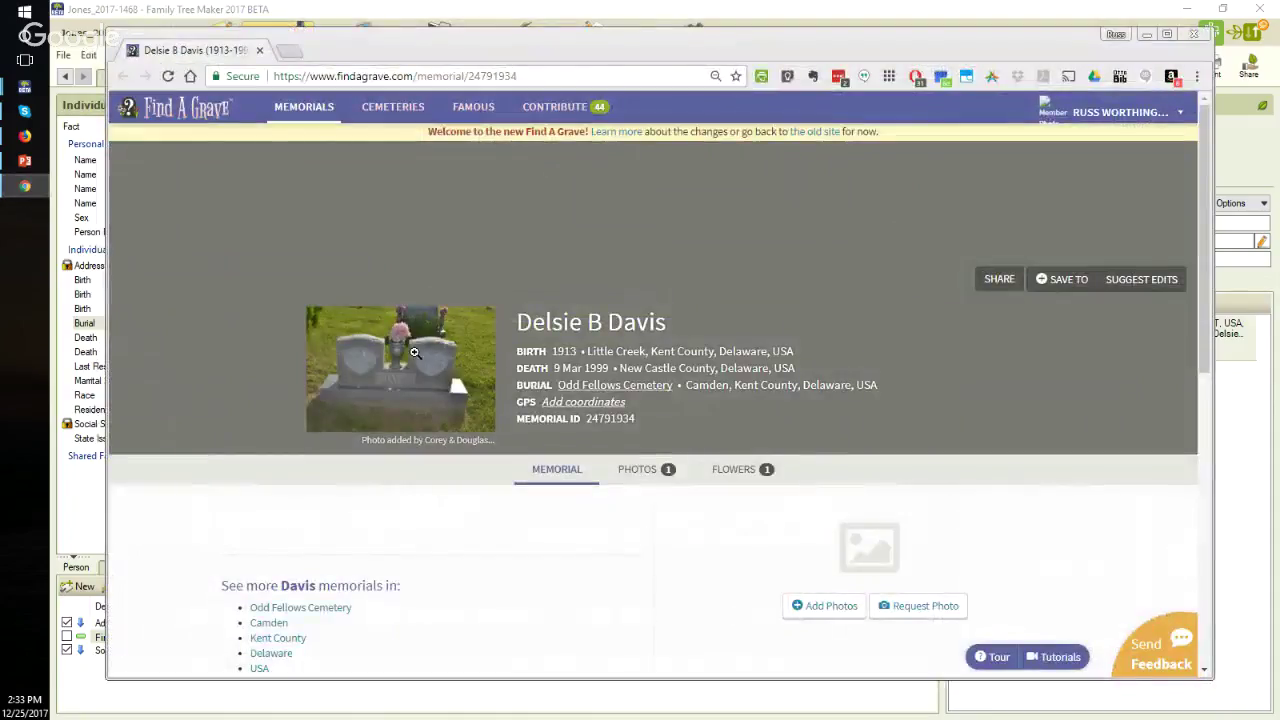